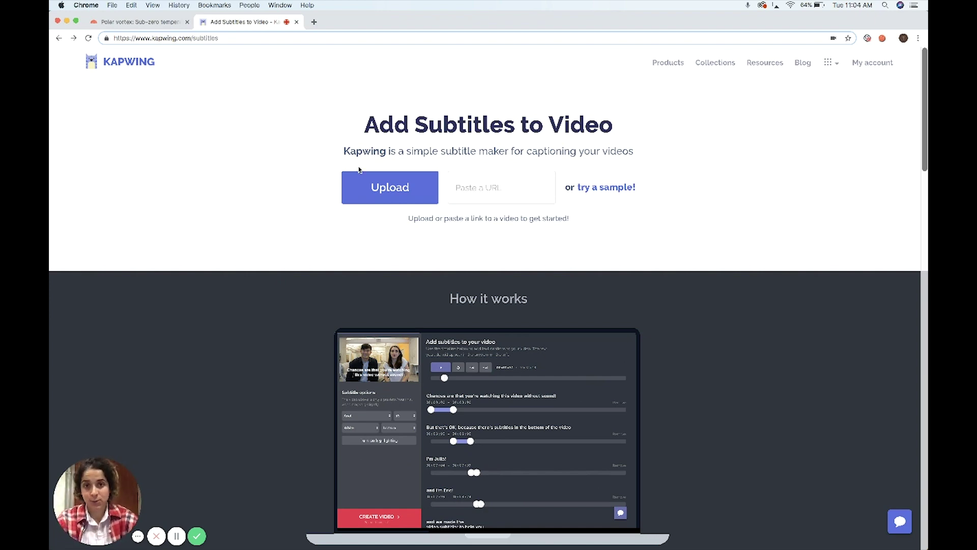
Step: Copy the TODAY.com polar vortex video's web address and switch back to Kapwing's Add Subtitles page
key("ctrl+shift+Tab")
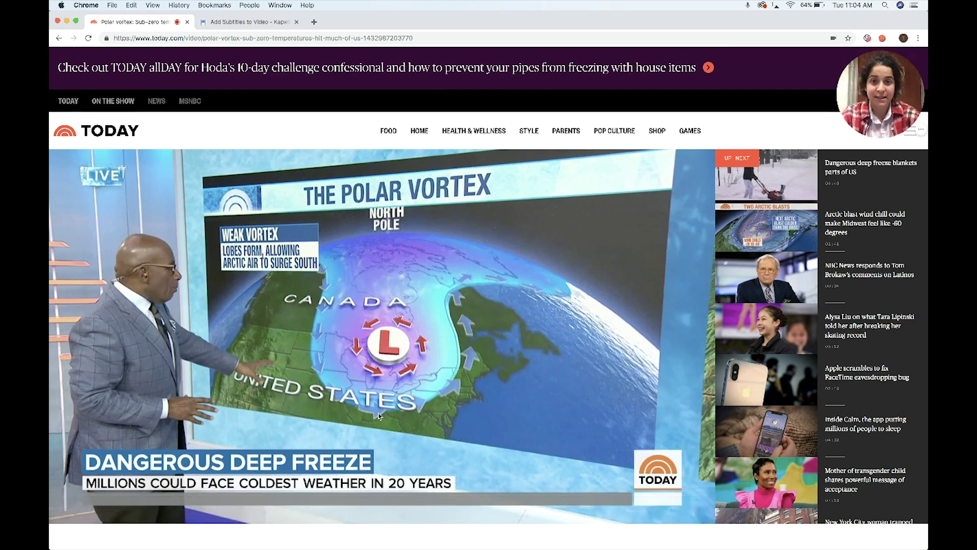
mouse_move(393, 432)
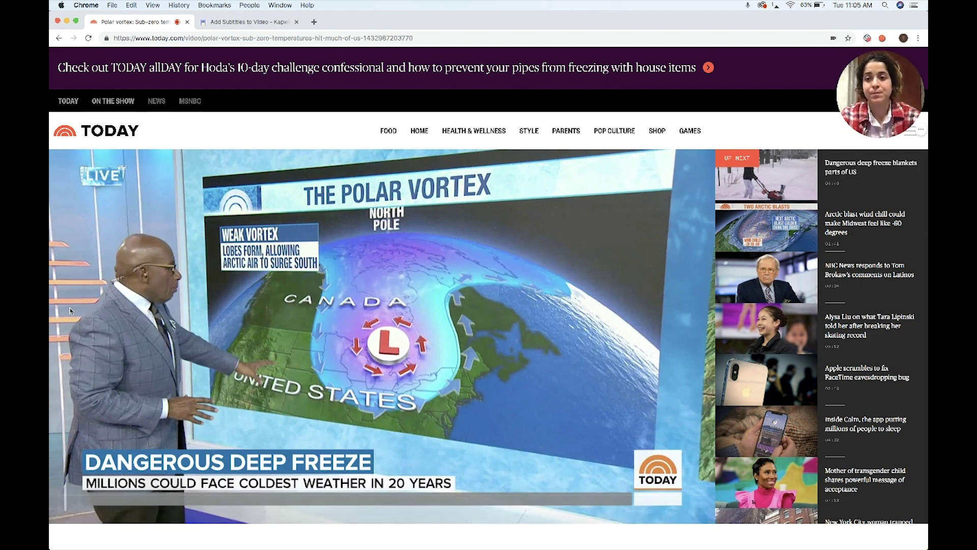
left_click(199, 38)
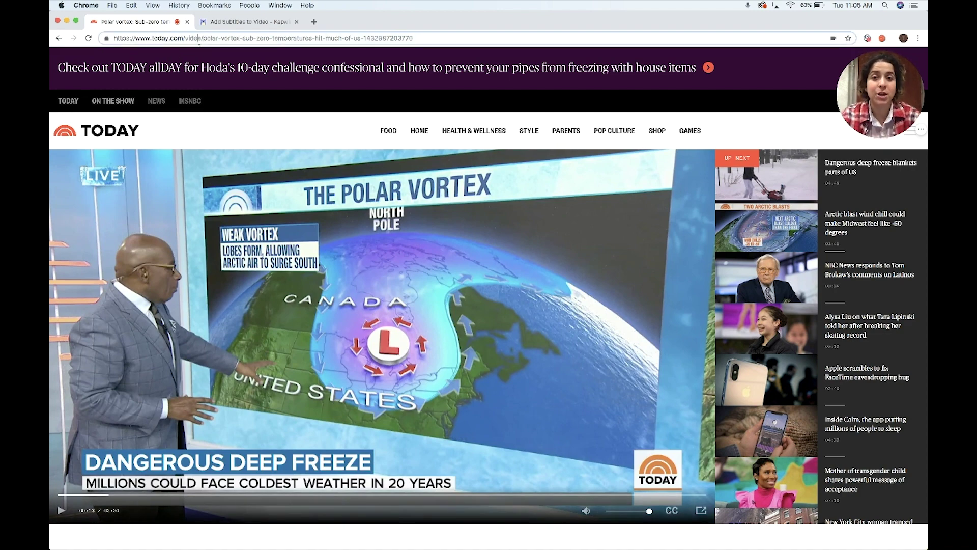
left_click(254, 23)
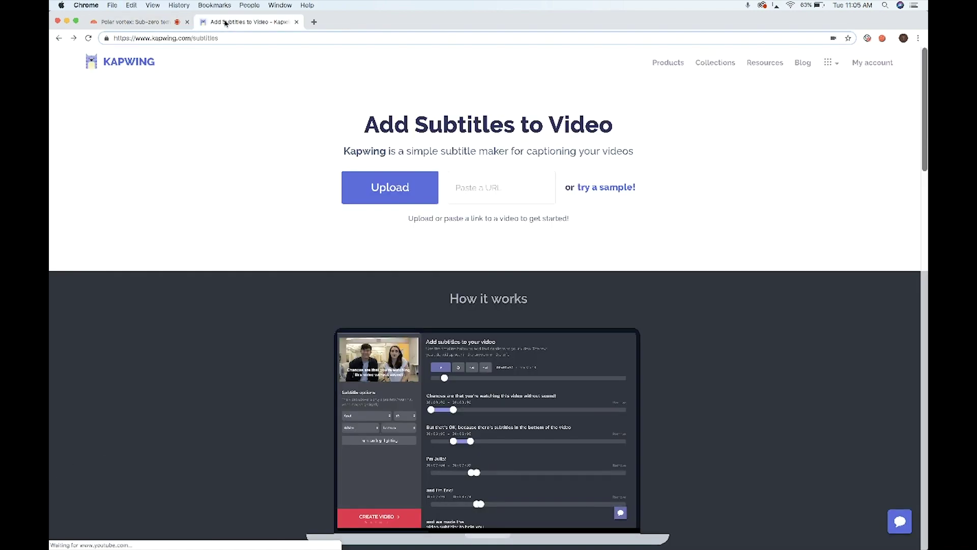
Step: Paste the TODAY video link into Kapwing's Paste a URL field to load the 3:31 video
left_click(480, 188)
key("super+v")
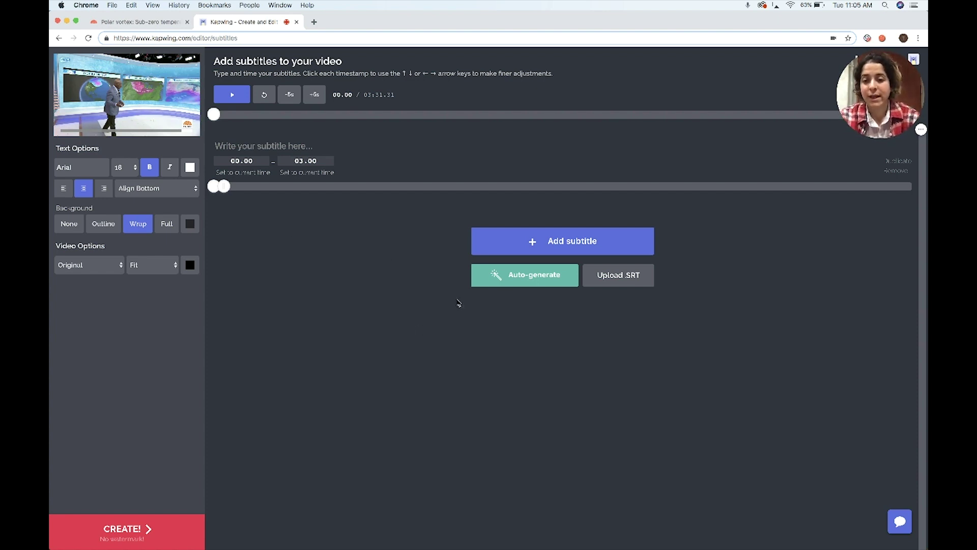
Step: Auto-generate subtitles with English (United States) kept as the video language
left_click(543, 275)
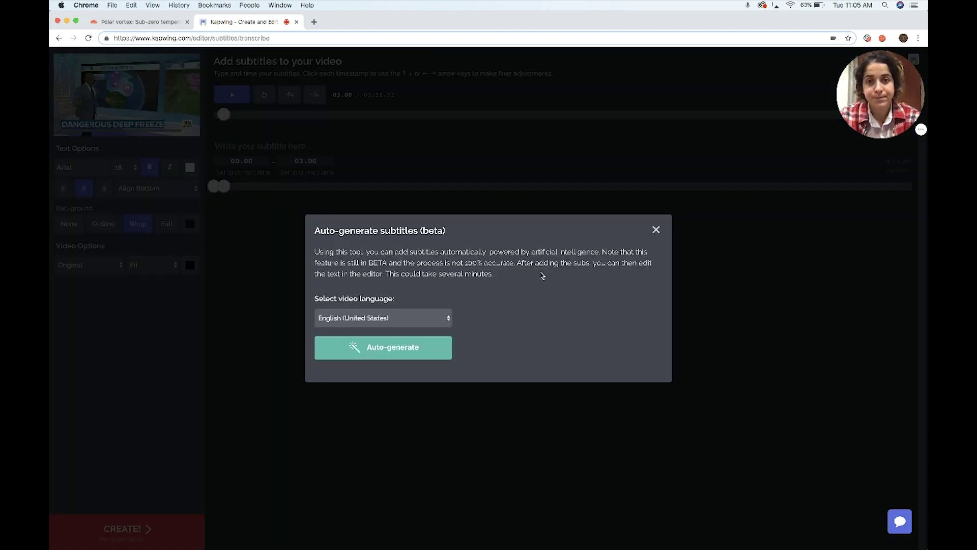
left_click(443, 318)
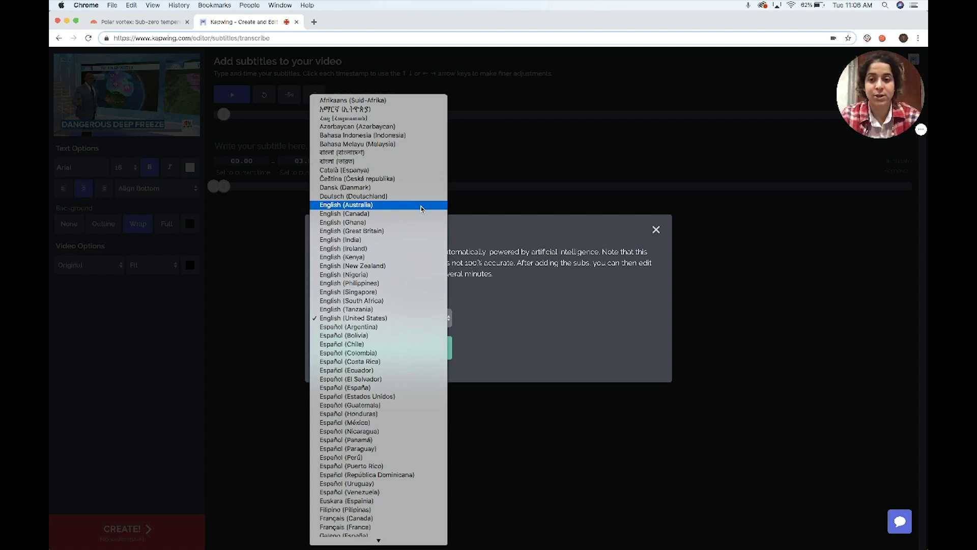
left_click(497, 319)
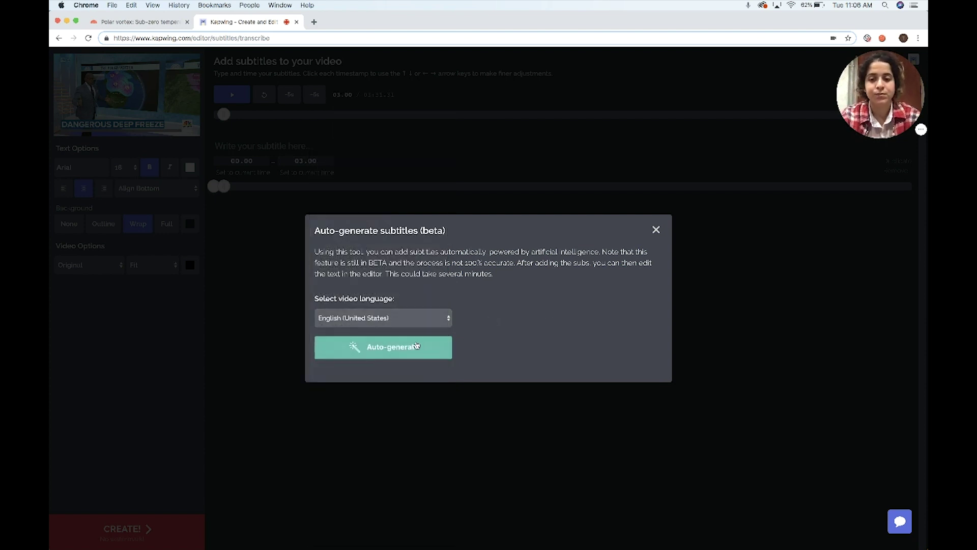
left_click(417, 346)
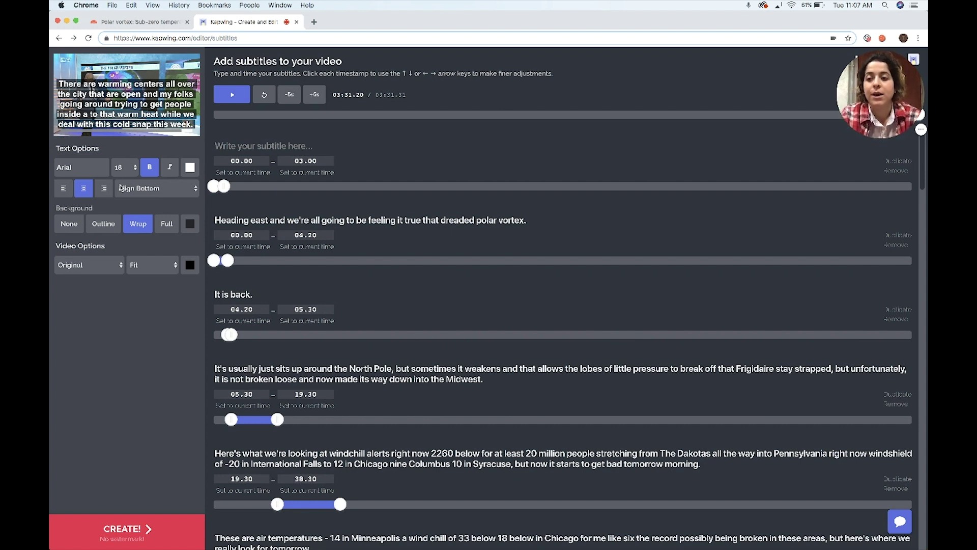
Step: Set the subtitle text size to 8 and the font to Helvetica
left_click(122, 168)
left_click(121, 128)
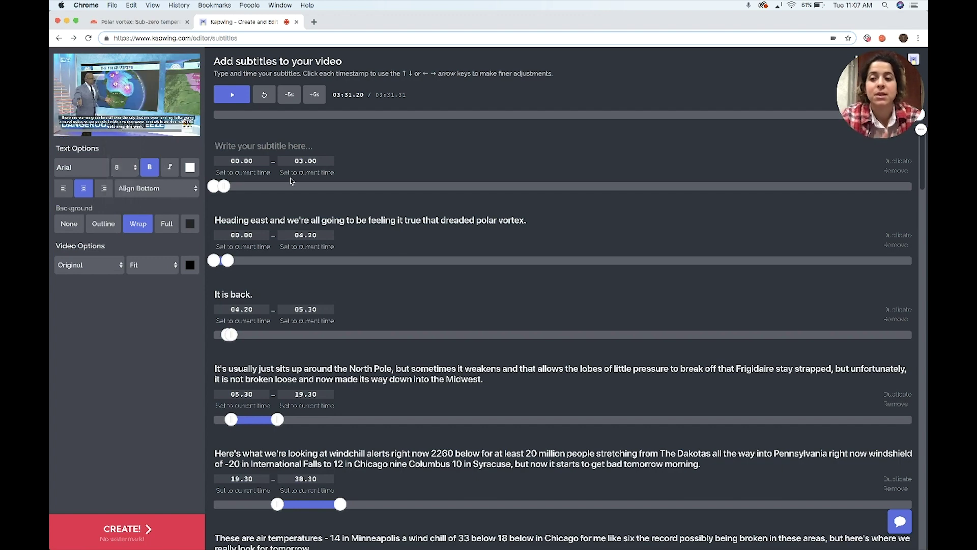
scroll(295, 188, "down", 1)
scroll(306, 181, "down", 1)
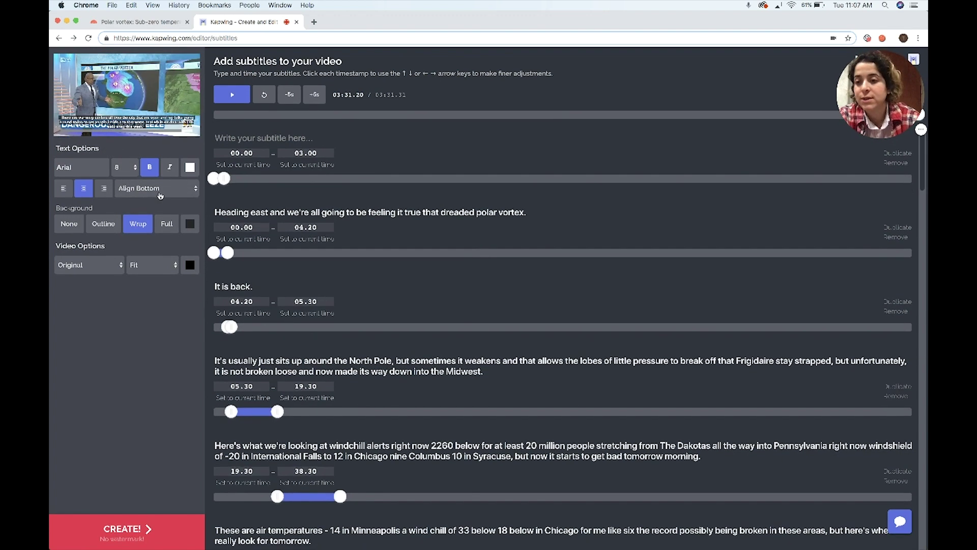
left_click(81, 173)
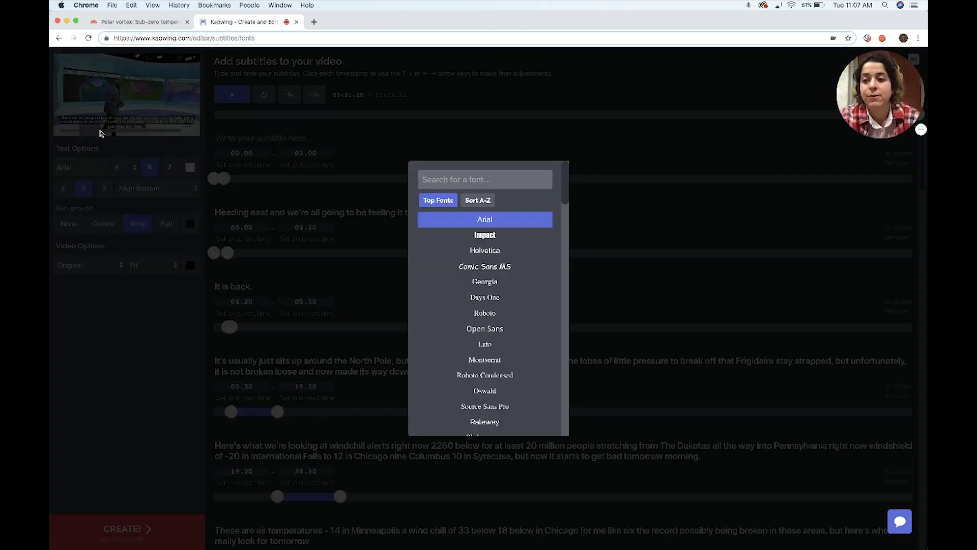
left_click(483, 251)
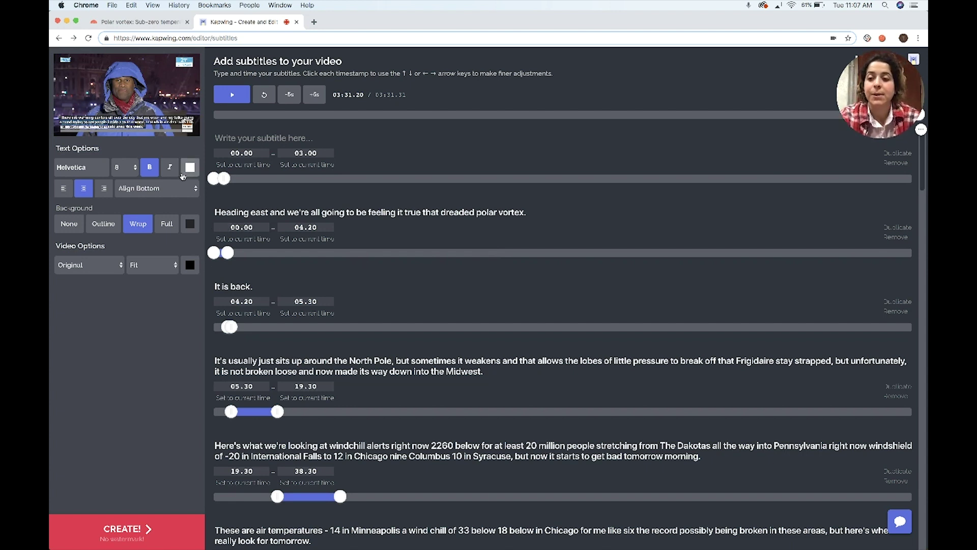
Step: Give the subtitles a Full background and align them to the top of the video
left_click(150, 183)
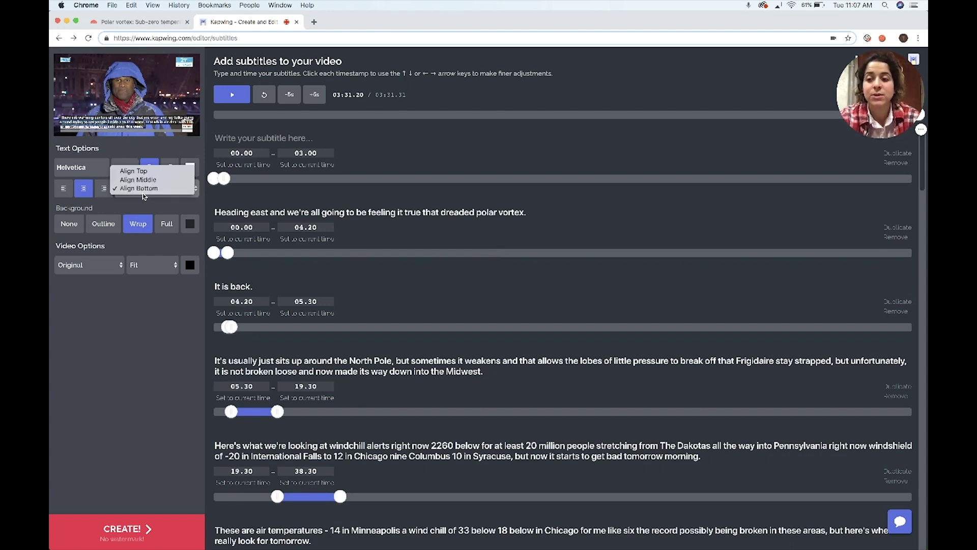
left_click(145, 173)
left_click(148, 186)
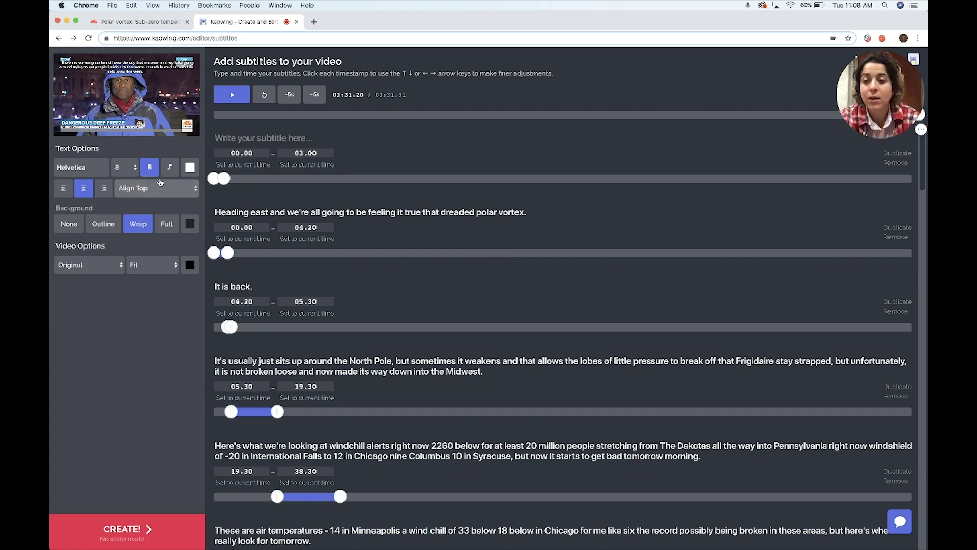
left_click(158, 199)
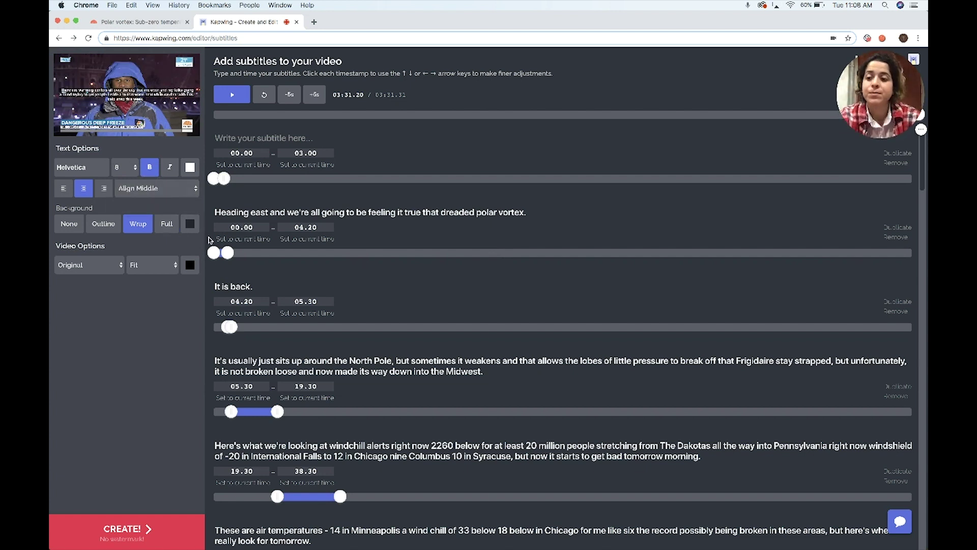
left_click(69, 224)
left_click(91, 225)
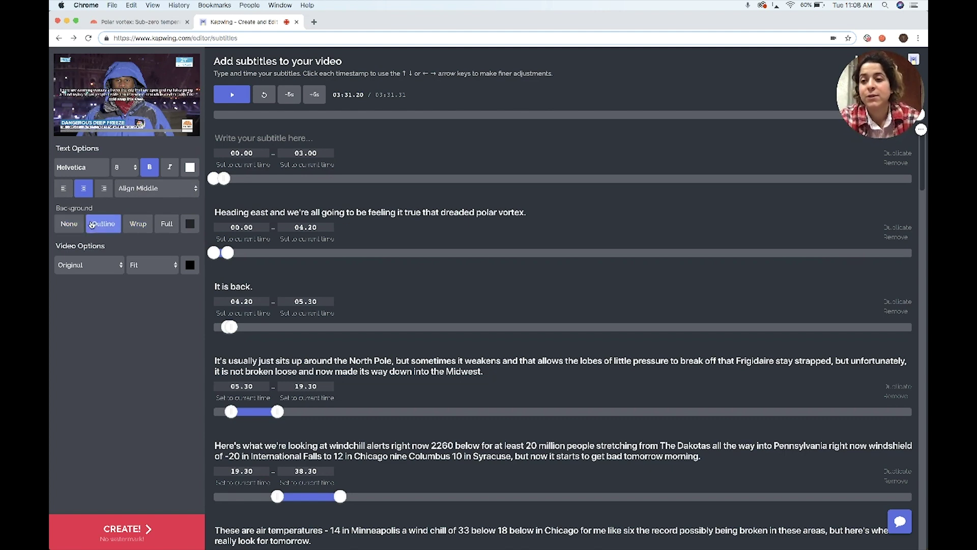
left_click(137, 224)
left_click(167, 224)
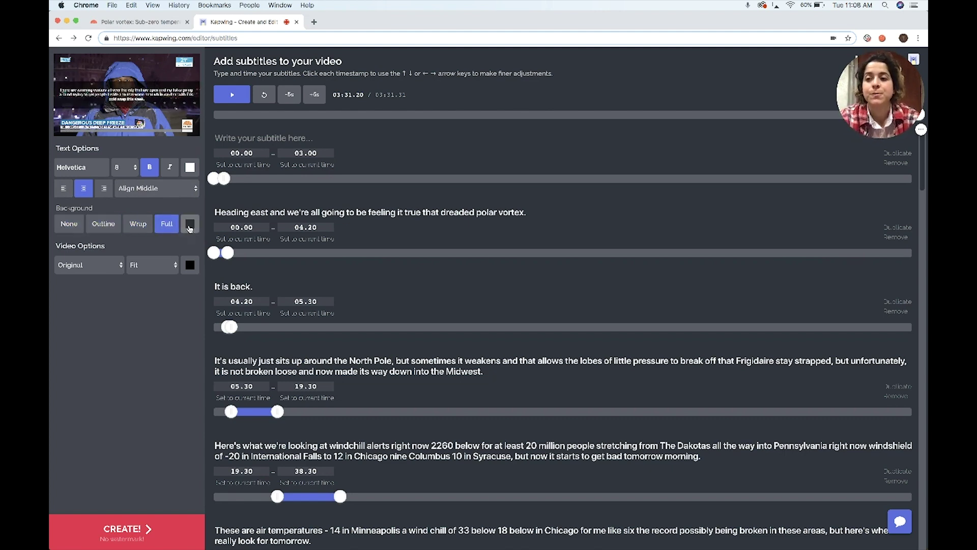
left_click(190, 228)
left_click(382, 212)
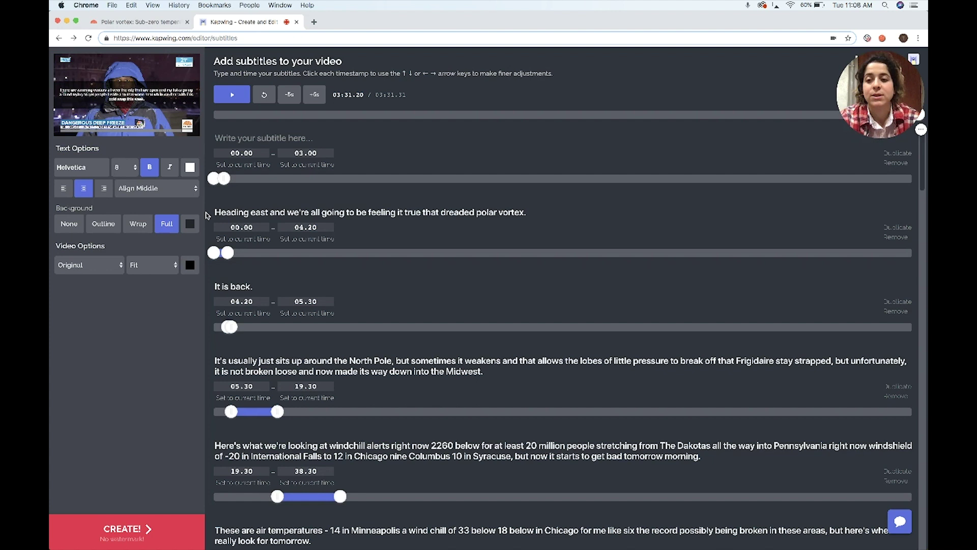
left_click(162, 192)
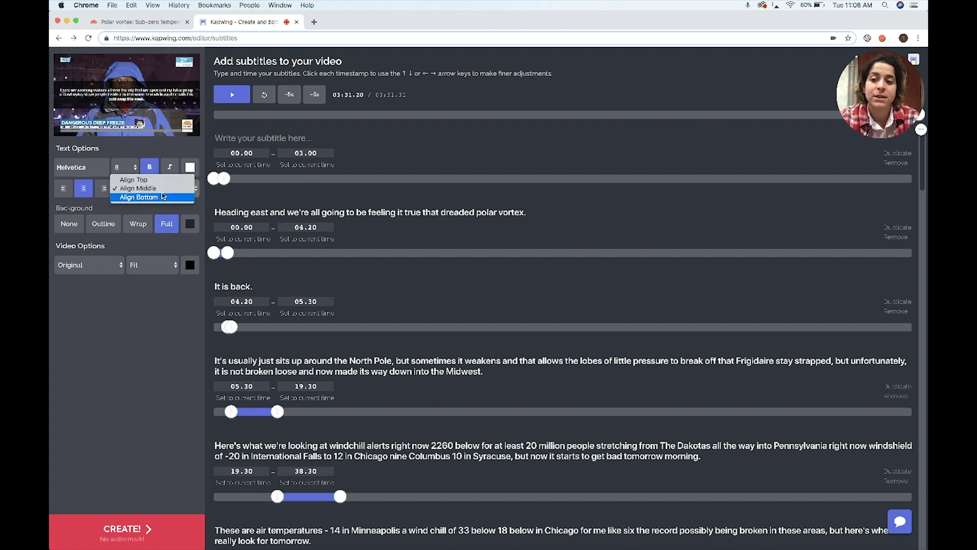
left_click(157, 179)
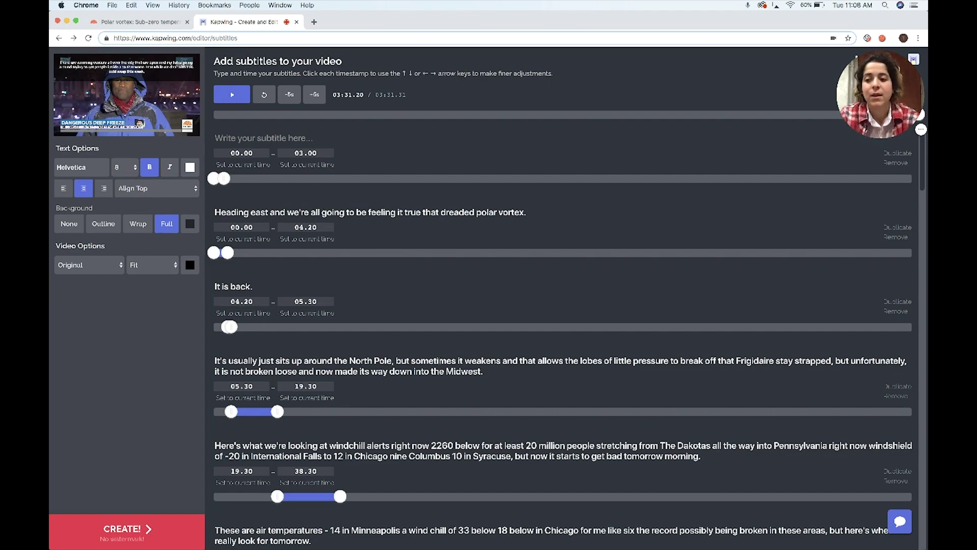
scroll(456, 365, "down", 8)
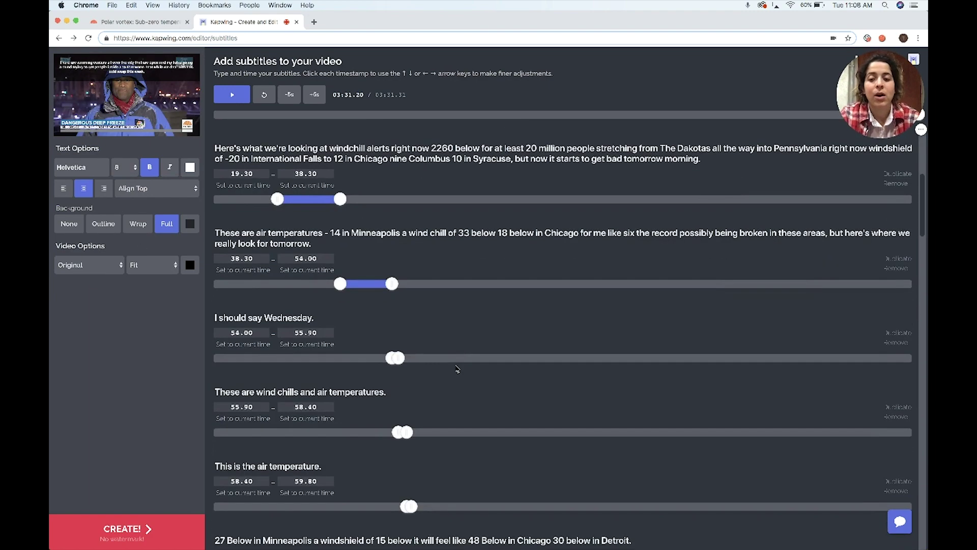
Step: Correct 'Frigidaire stay strapped' to 'frigid air stays trapped' in the 05.30 subtitle
scroll(456, 365, "down", 2)
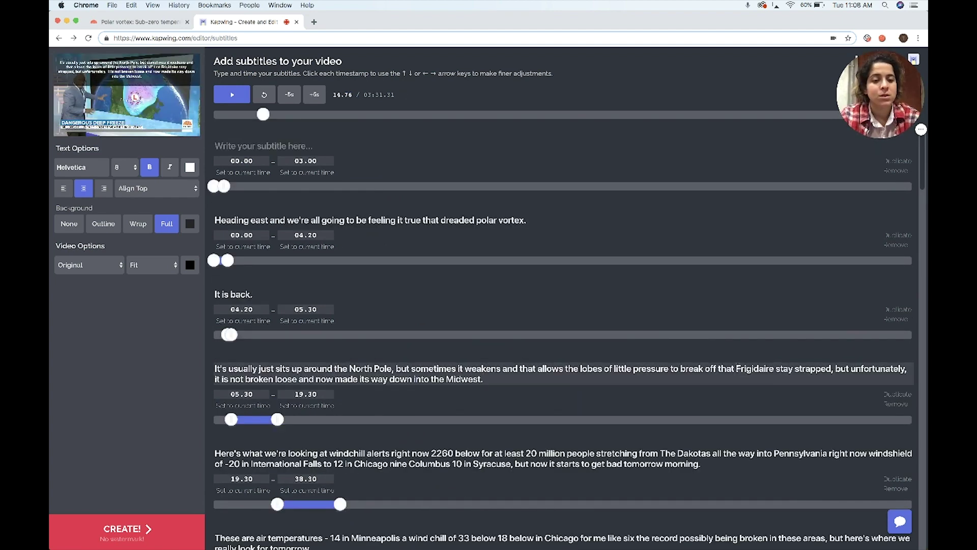
left_click_drag(736, 368, 760, 368)
type("frig")
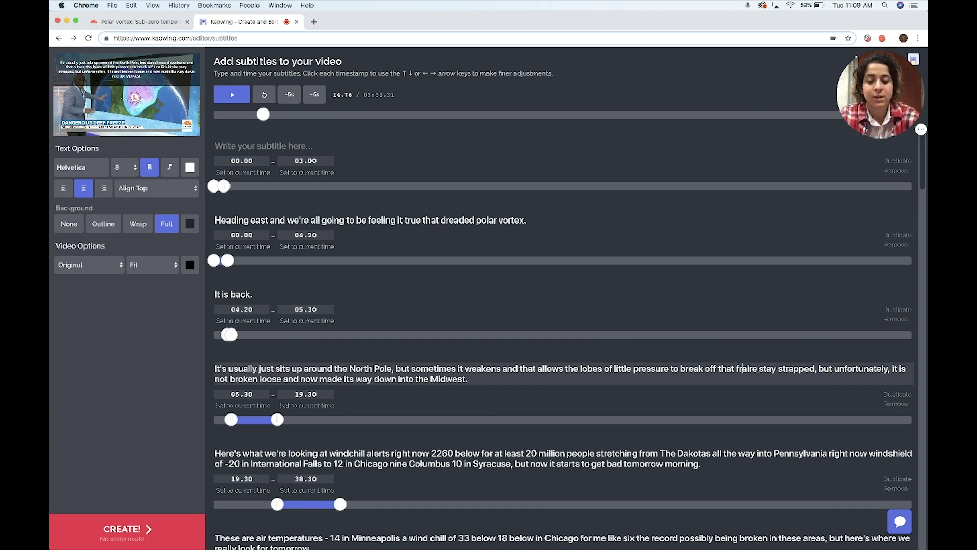
type("id")
key("alt+Right")
key("BackSpace")
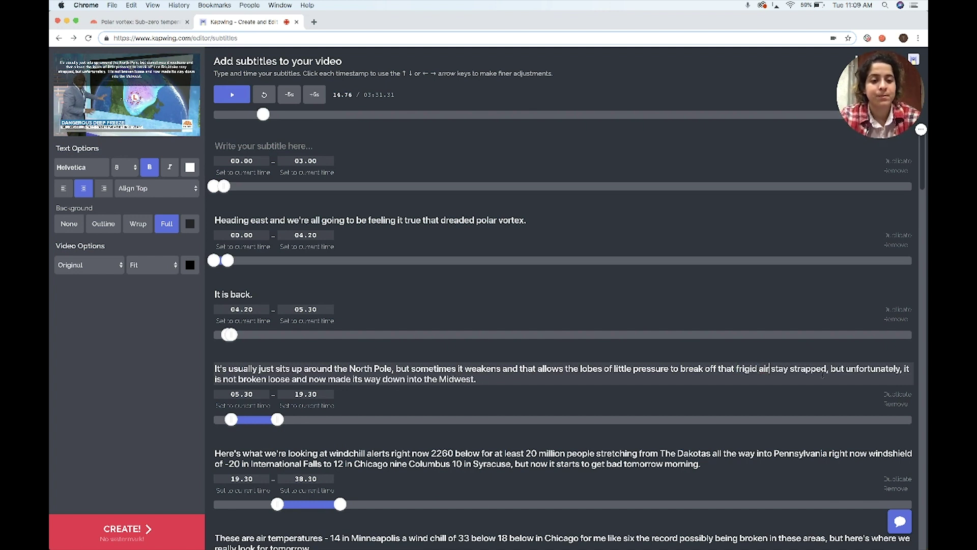
left_click(792, 368)
key("BackSpace")
key("Right")
scroll(819, 349, "down", 1)
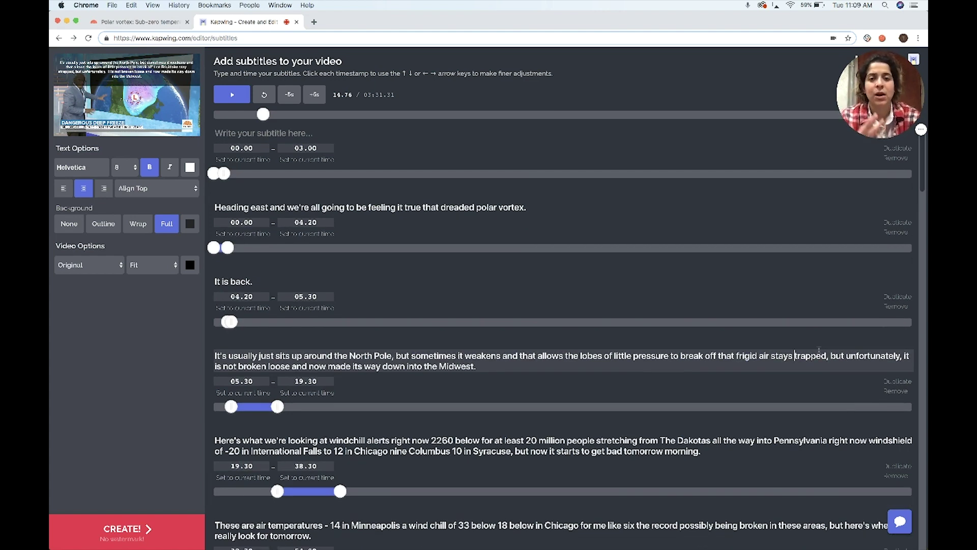
scroll(819, 349, "down", 1)
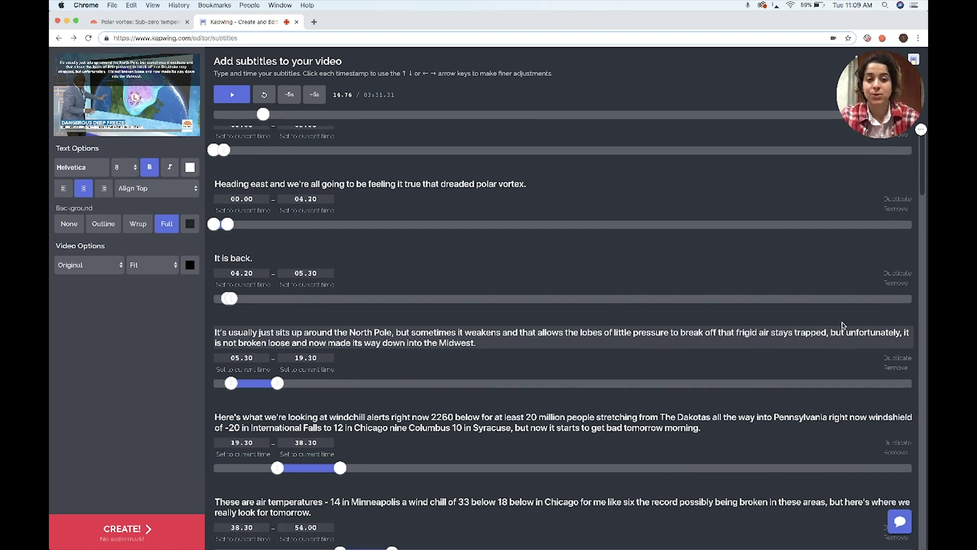
scroll(842, 325, "up", 2)
Step: Duplicate the North Pole subtitle, ending the first copy at 14.59 and starting the second there
left_click(906, 397)
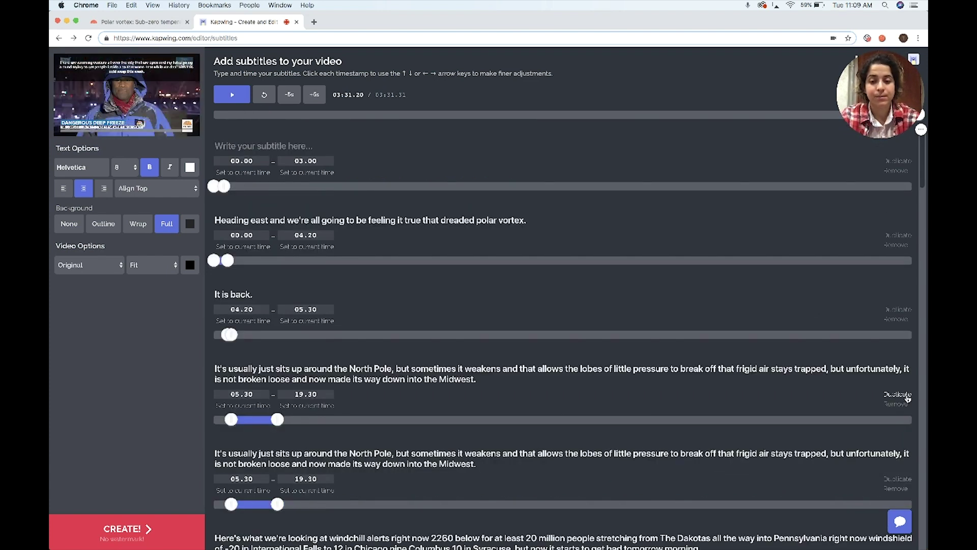
scroll(686, 387, "down", 4)
scroll(686, 387, "down", 1)
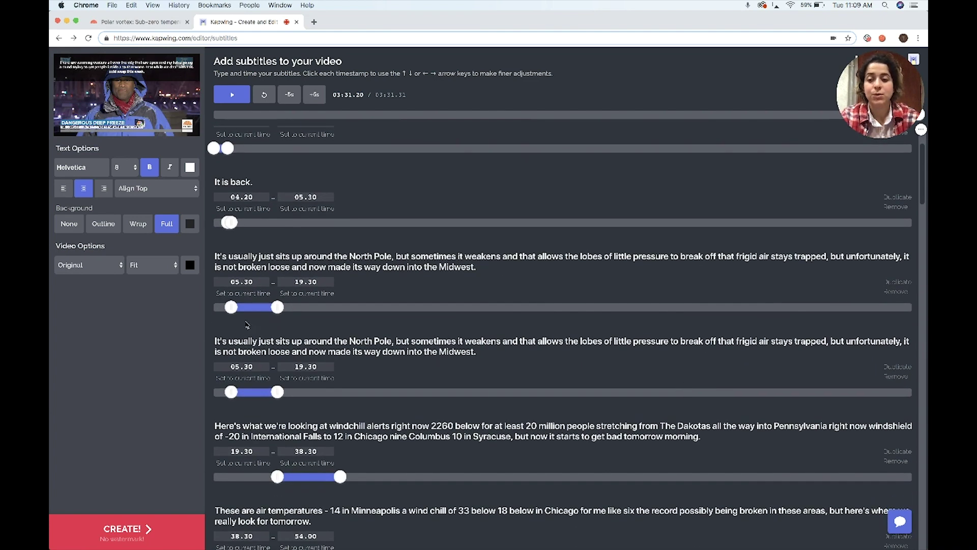
left_click(241, 115)
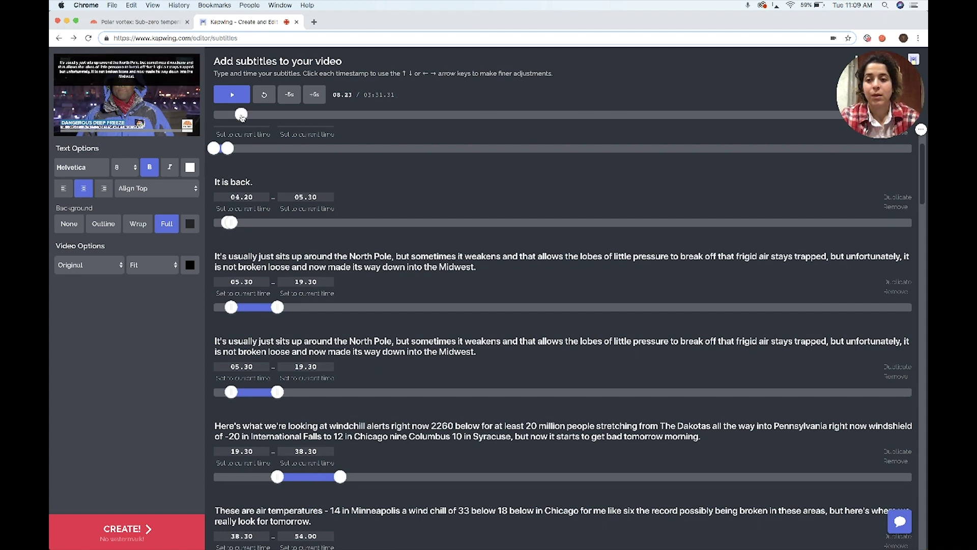
left_click(233, 96)
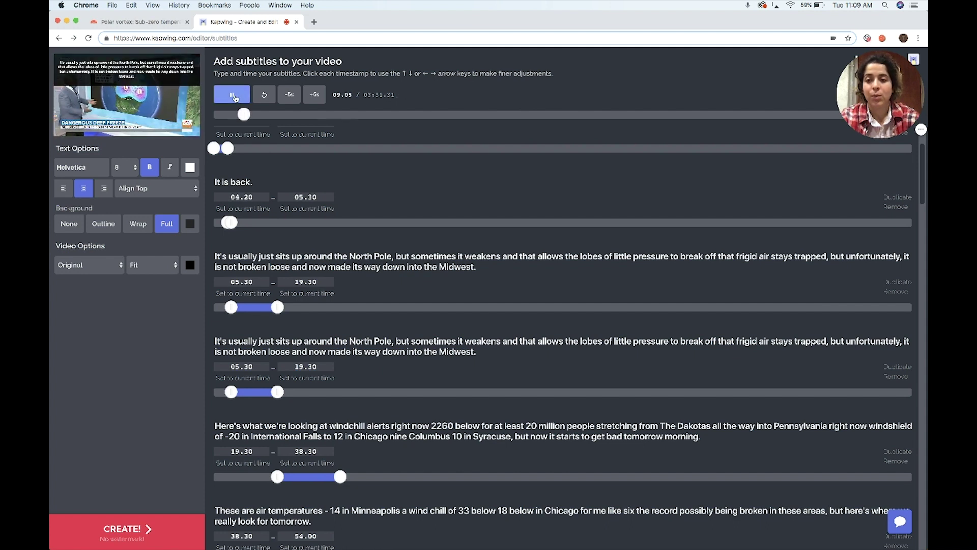
left_click(235, 95)
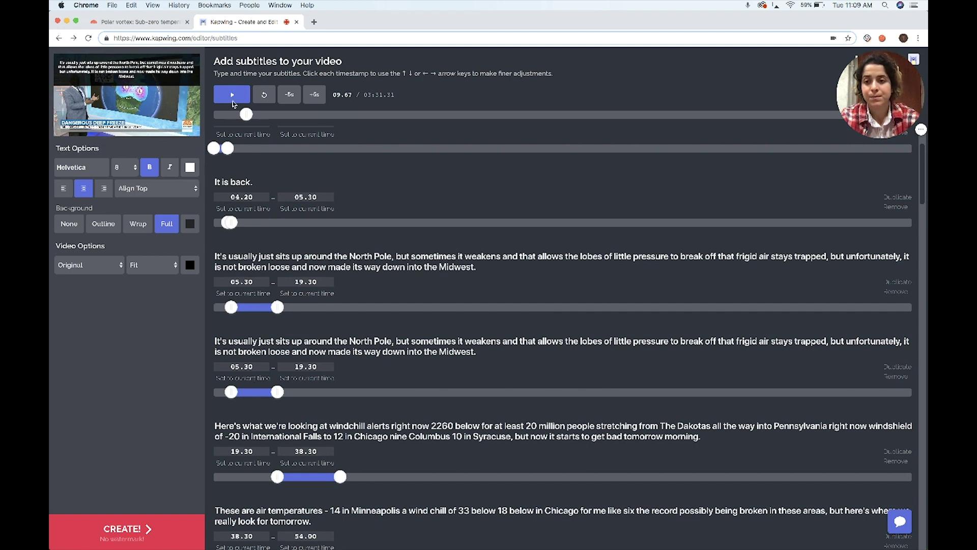
left_click(233, 97)
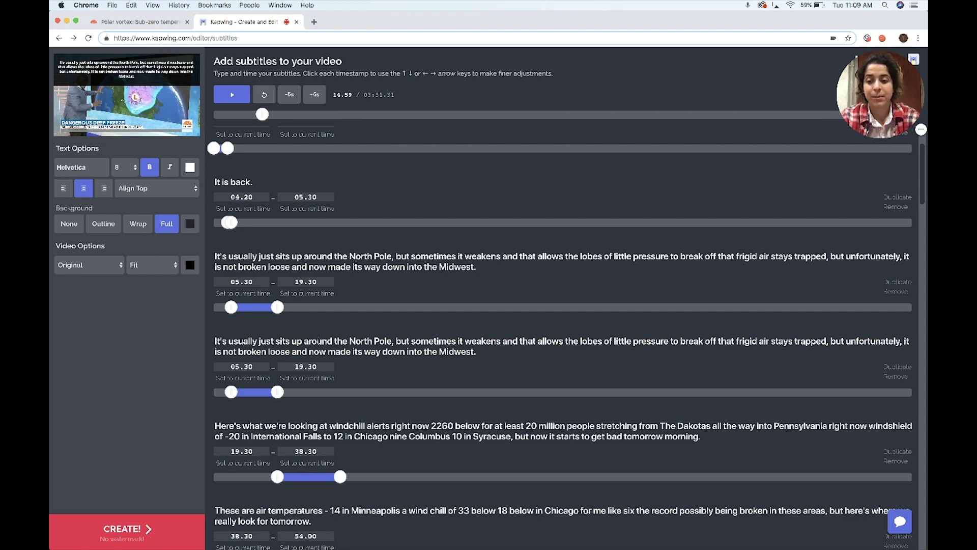
left_click(309, 293)
key("space")
left_click(239, 94)
left_click_drag(267, 115, 261, 116)
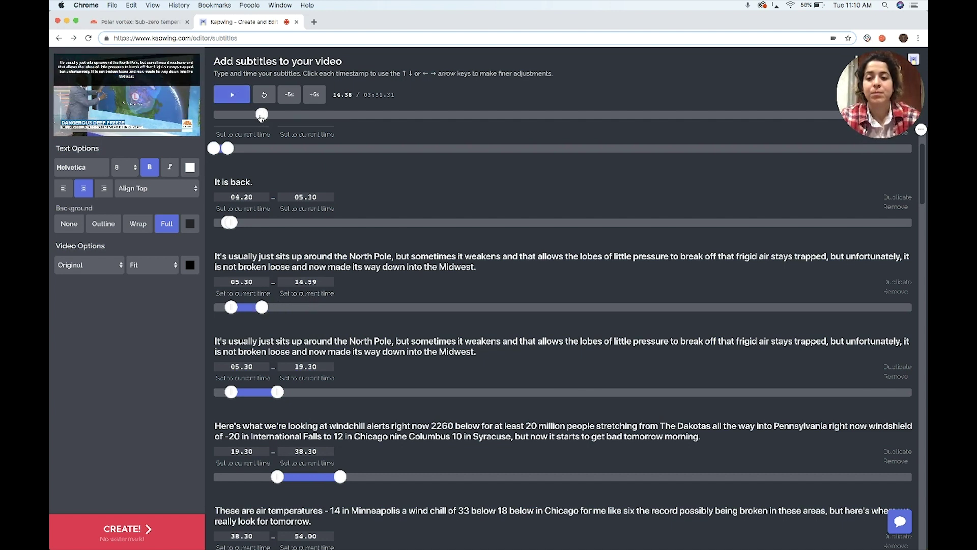
left_click(245, 379)
key("space")
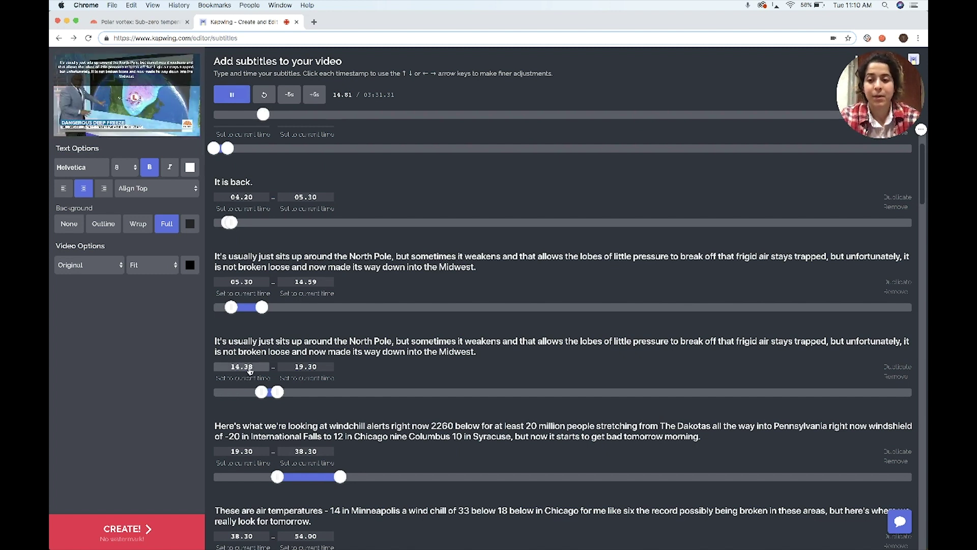
key("space")
Step: Trim the text so the first copy ends 'stays trapped,' and the second starts 'but unfortunately'
left_click(353, 267)
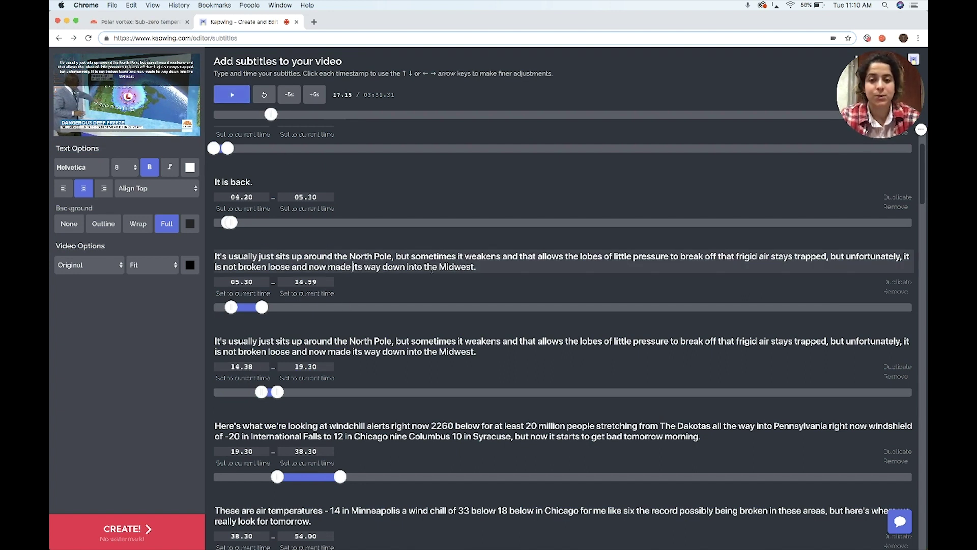
left_click_drag(831, 256, 865, 289)
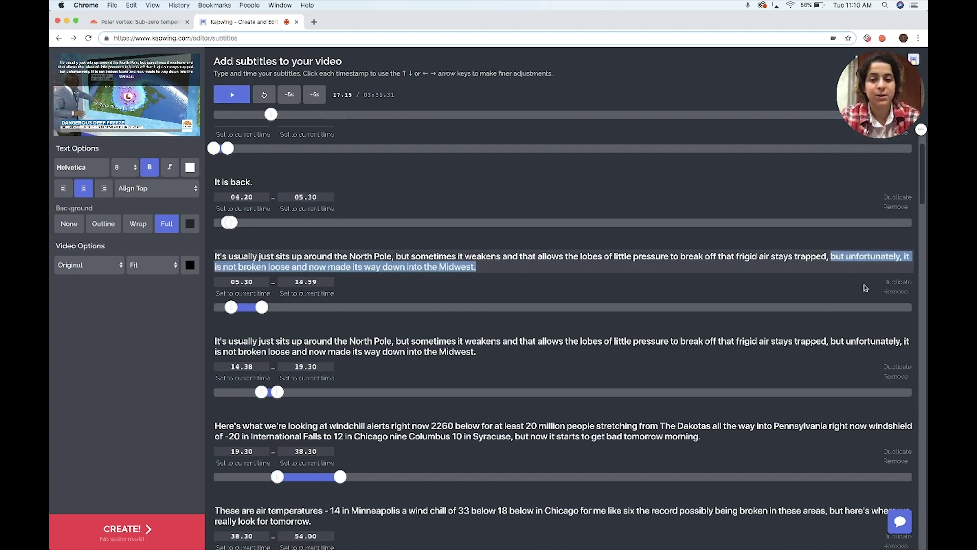
key("BackSpace")
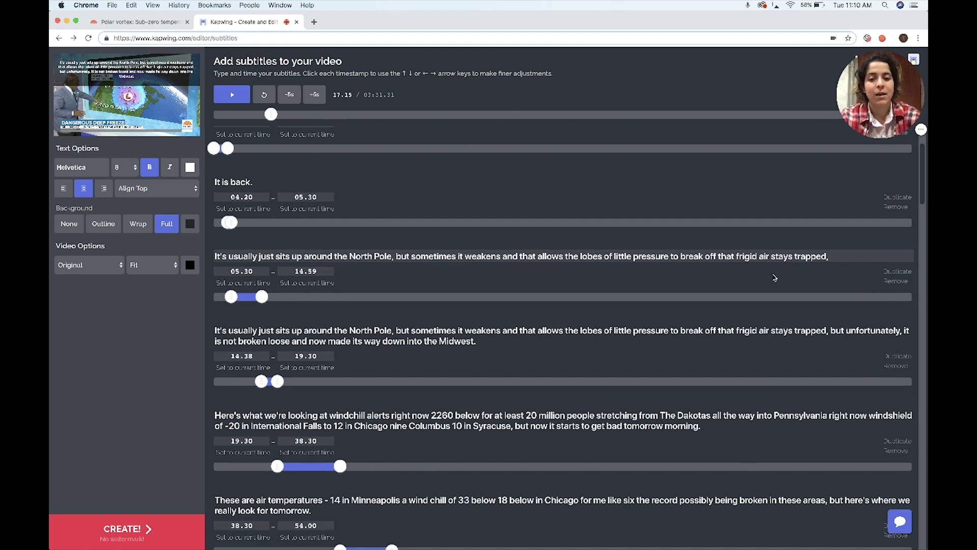
left_click_drag(215, 330, 477, 341)
left_click_drag(214, 331, 831, 331)
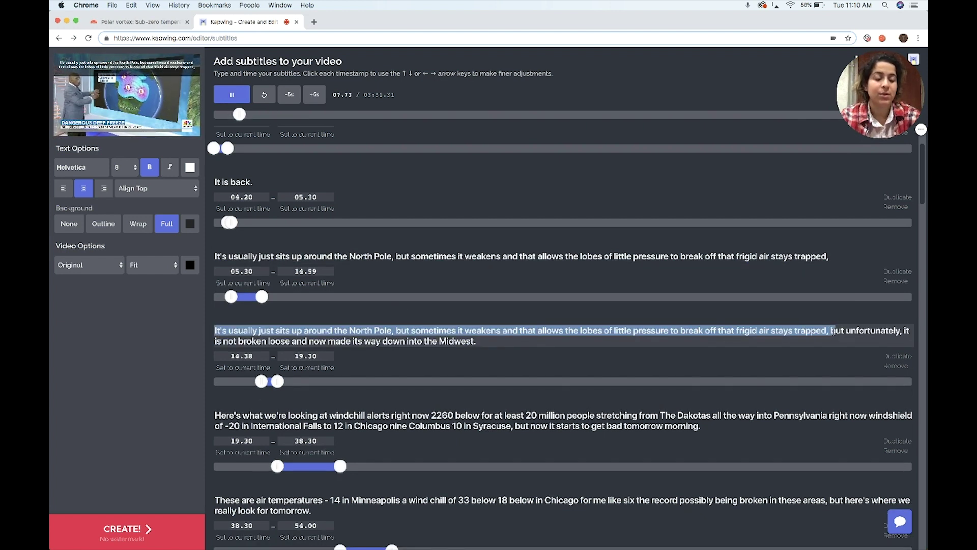
key("BackSpace")
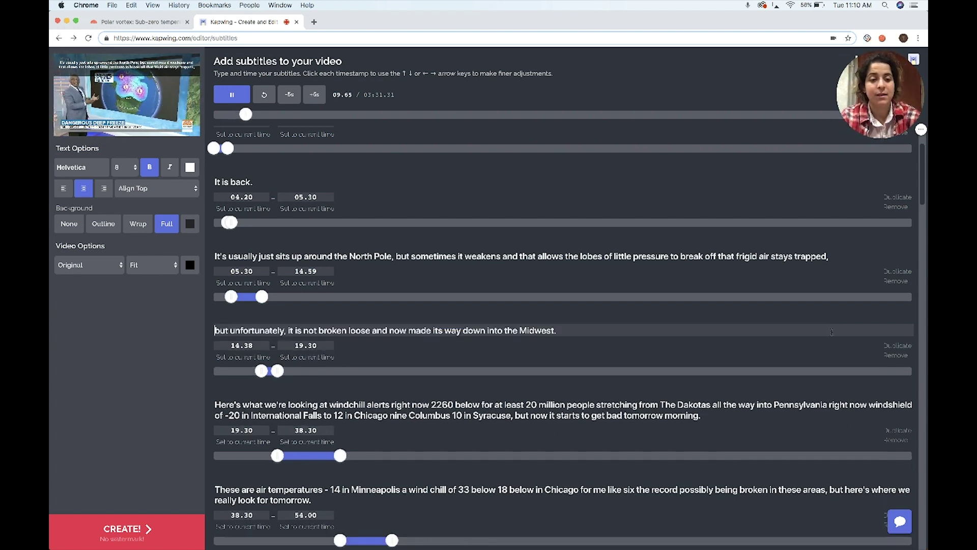
Step: Move the second copy's start slightly earlier to 14.52
left_click_drag(250, 114, 260, 114)
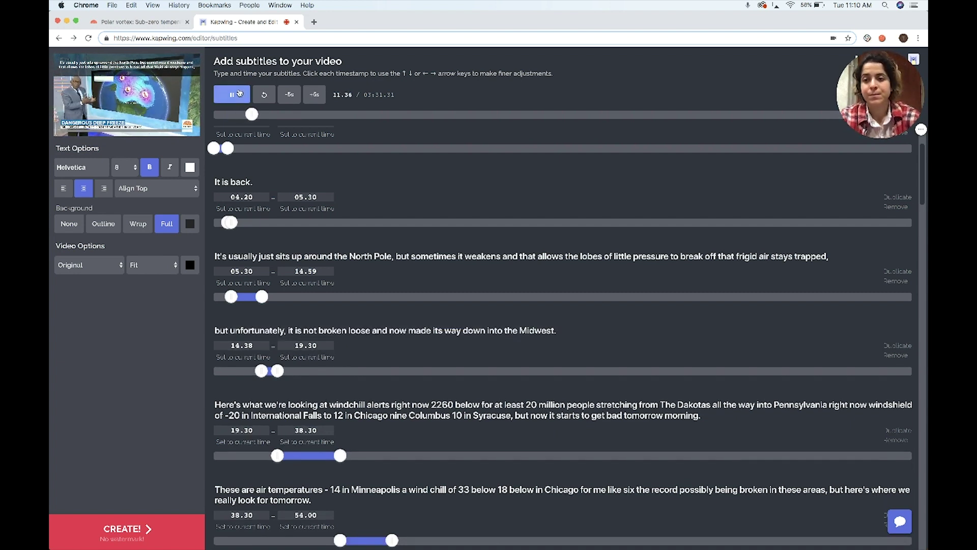
left_click(234, 114)
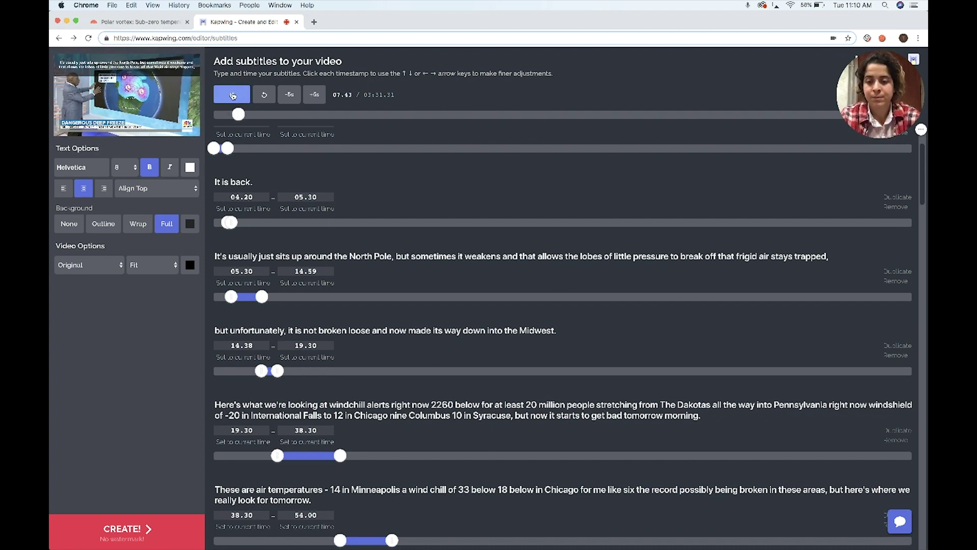
left_click(232, 95)
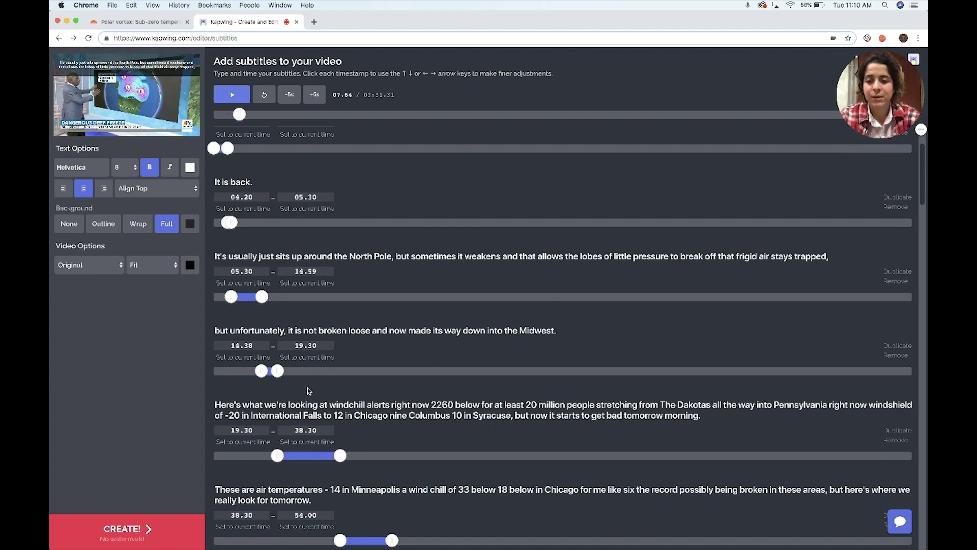
left_click(247, 350)
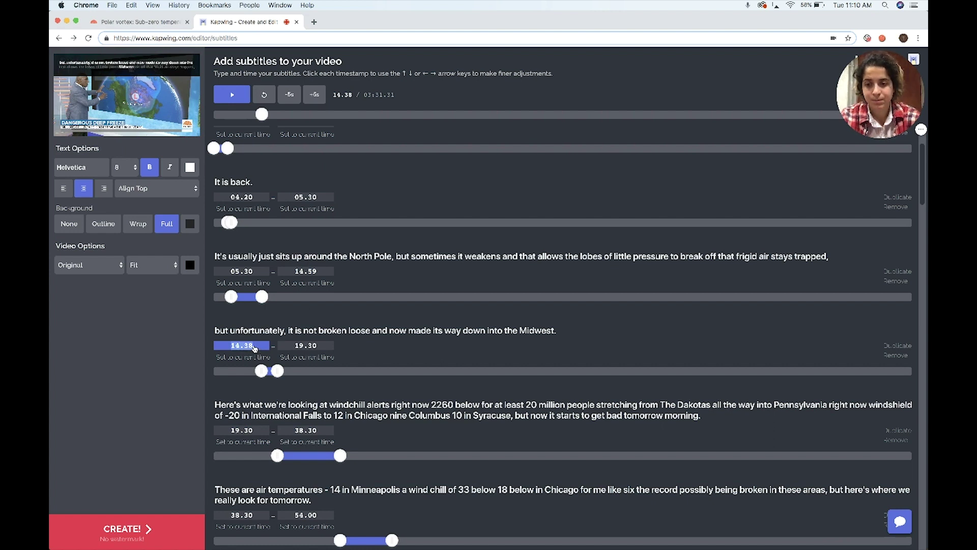
left_click_drag(259, 373, 259, 373)
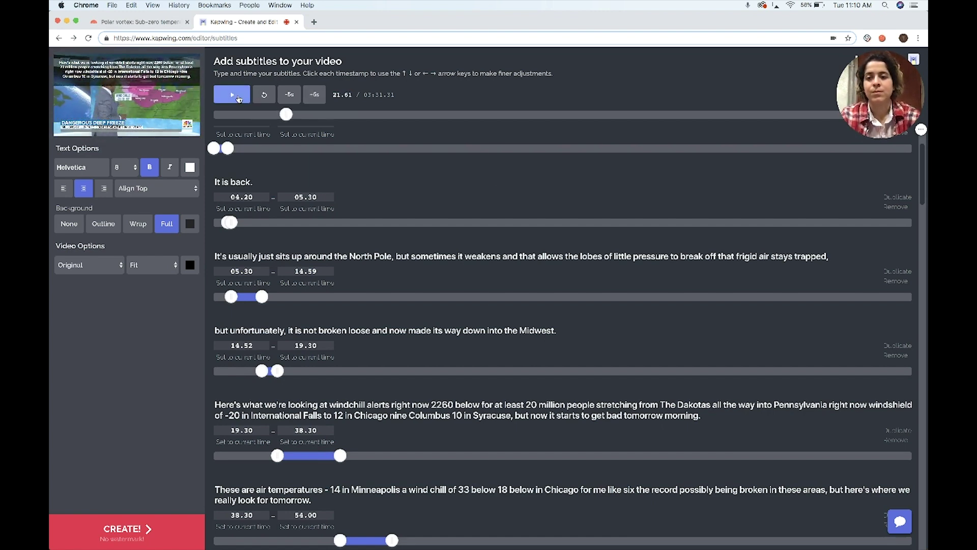
Step: Duplicate the 19.30–38.30 windchill subtitle and pause playback at the windchill line
scroll(473, 224, "down", 1)
scroll(472, 223, "down", 2)
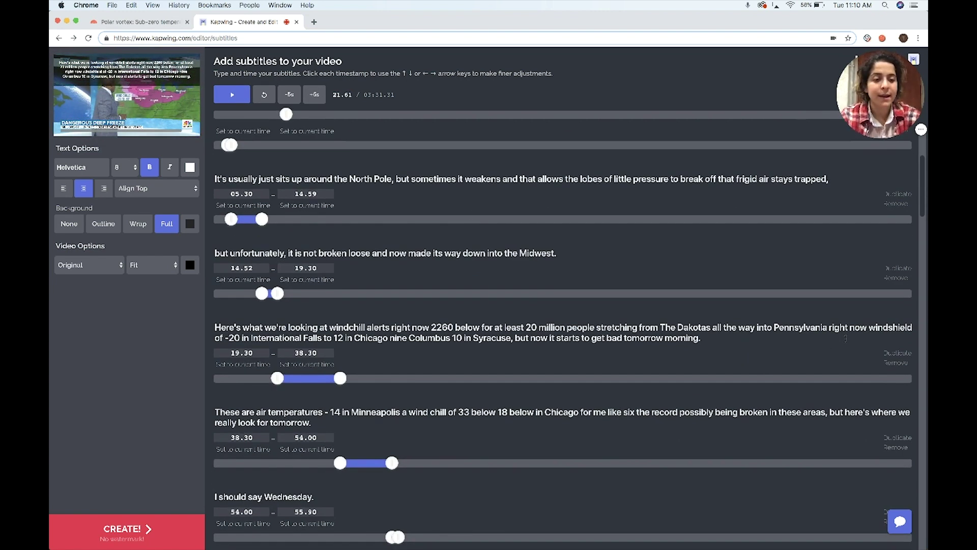
left_click(896, 353)
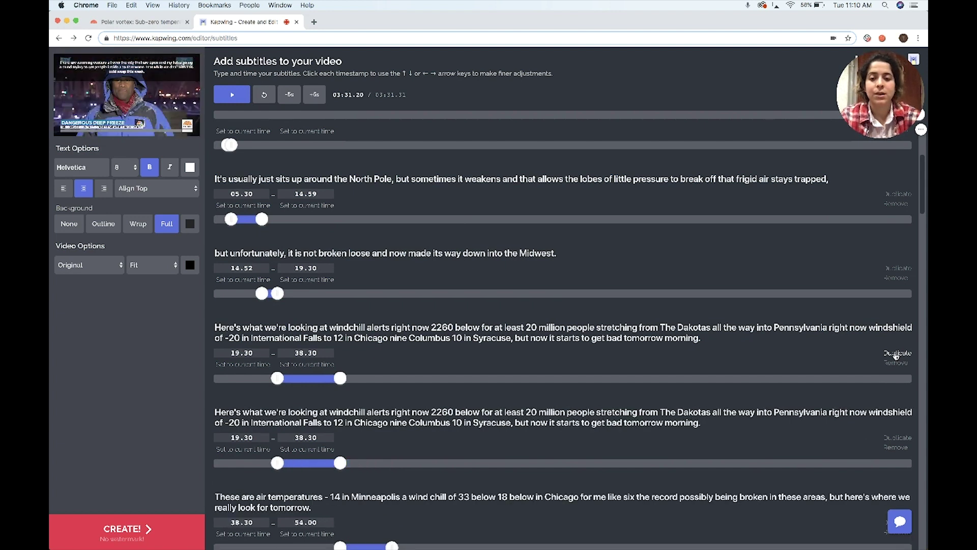
left_click(262, 116)
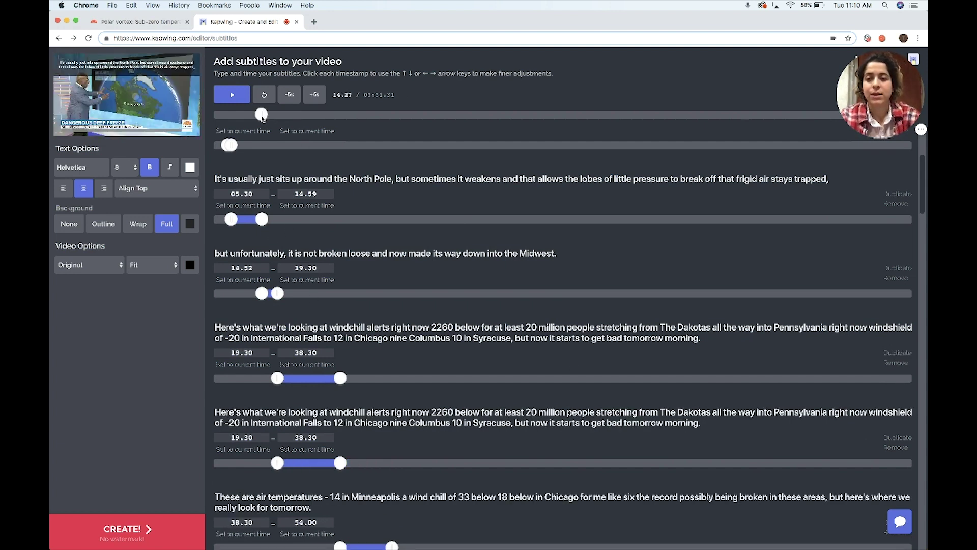
left_click(230, 99)
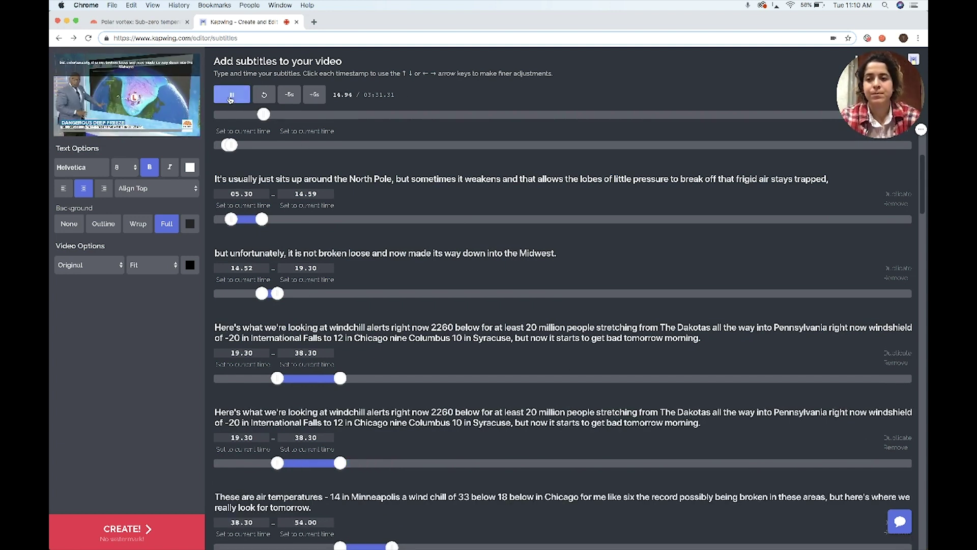
left_click(229, 99)
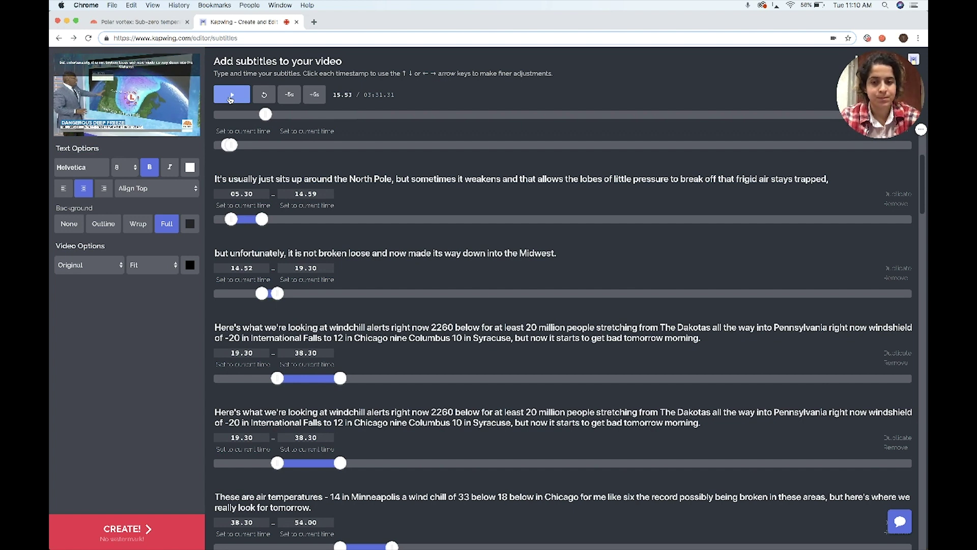
left_click(230, 99)
left_click(289, 94)
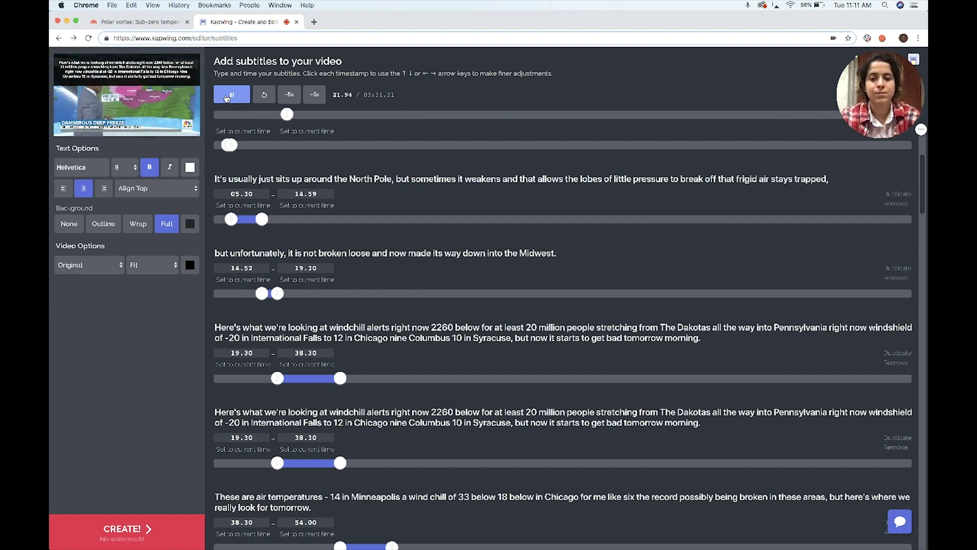
left_click(227, 98)
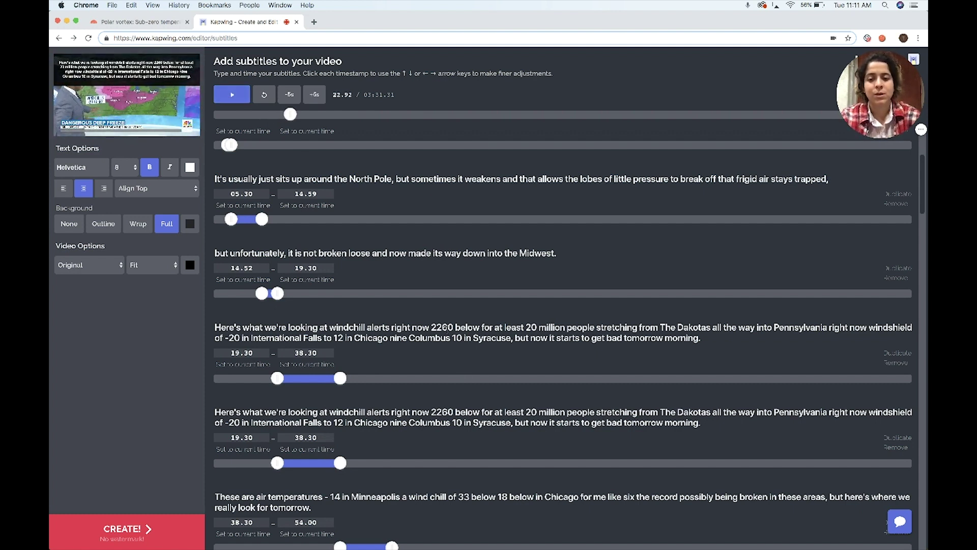
Step: Change '2260 below' to '20 to 60 below' and replay the line to check it
left_click(442, 328)
key("BackSpace")
type("0 to")
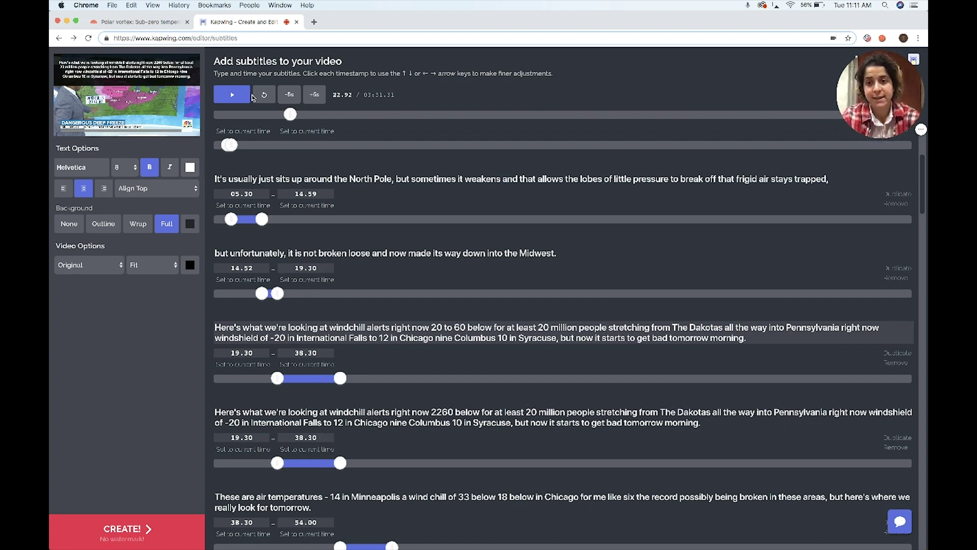
left_click(228, 98)
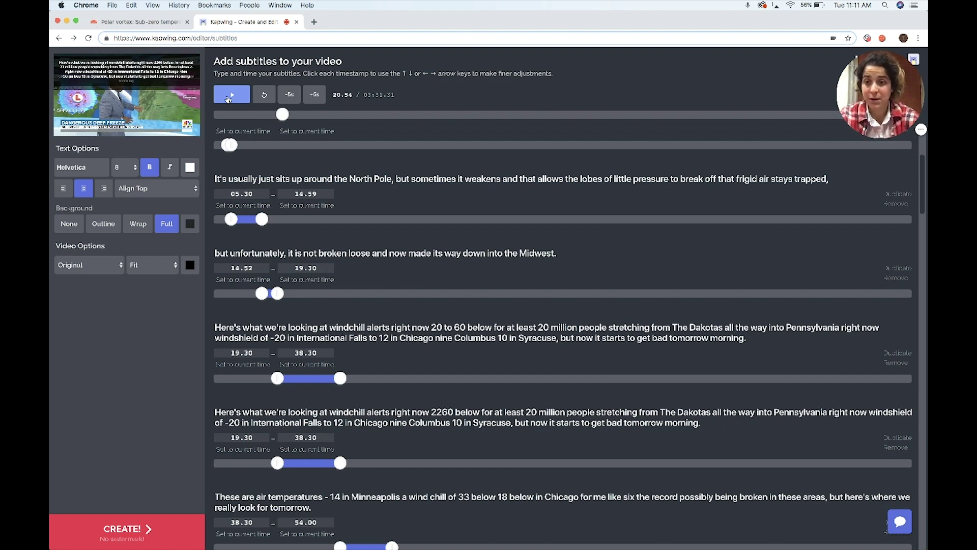
left_click(230, 98)
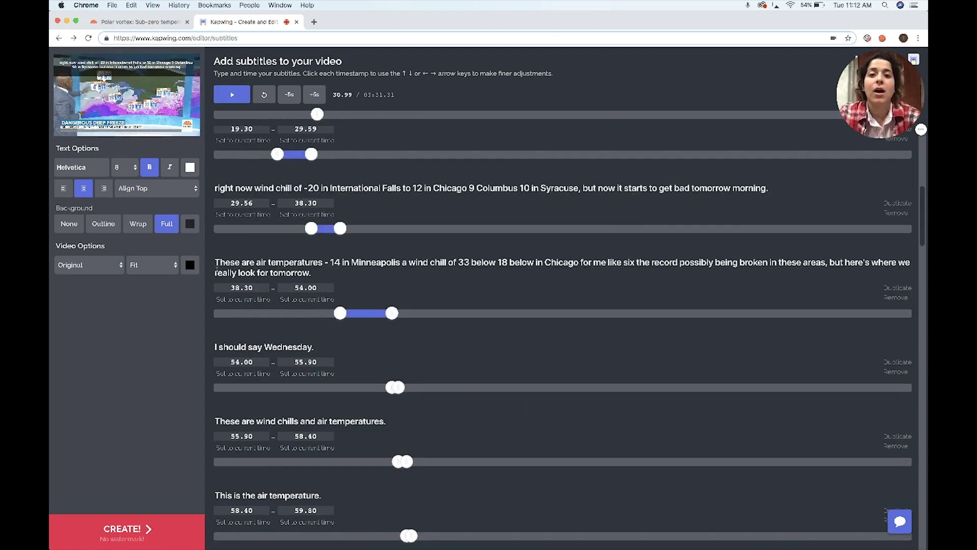
left_click(102, 275)
left_click(105, 280)
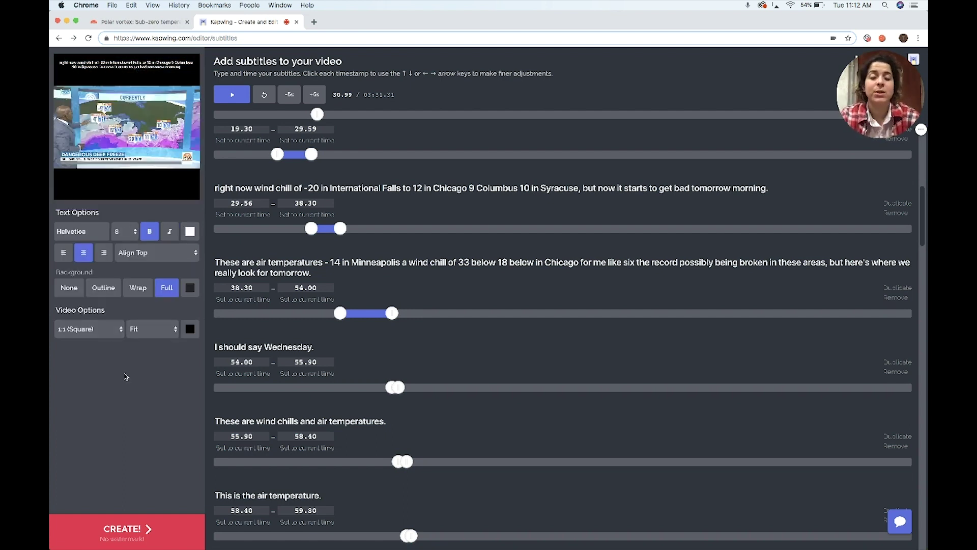
left_click(89, 329)
left_click(100, 342)
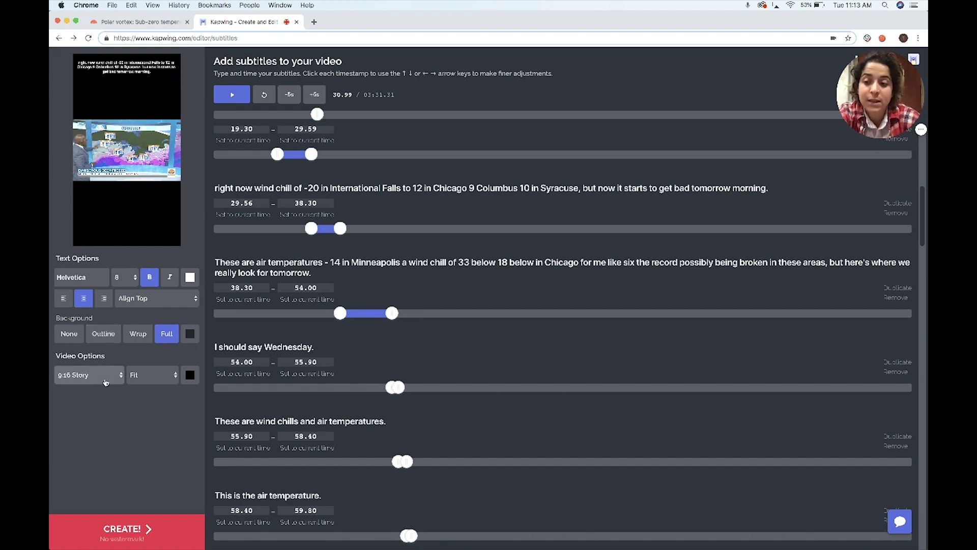
left_click(89, 375)
left_click(105, 392)
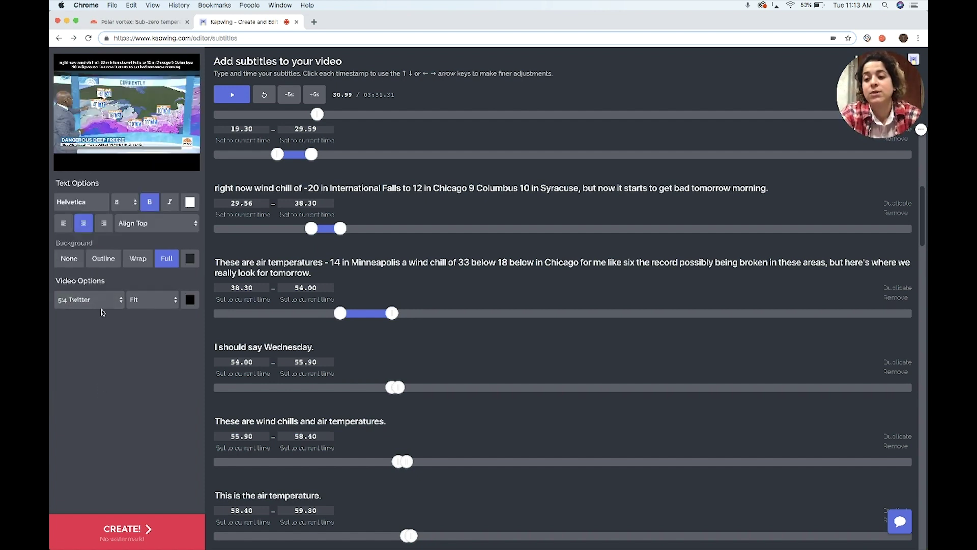
left_click(90, 300)
left_click(94, 291)
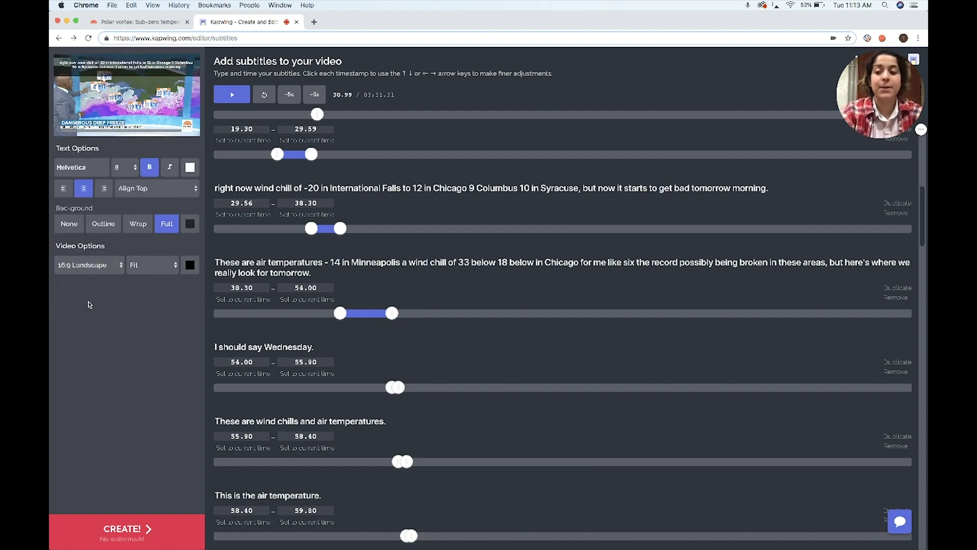
left_click(89, 264)
left_click(90, 283)
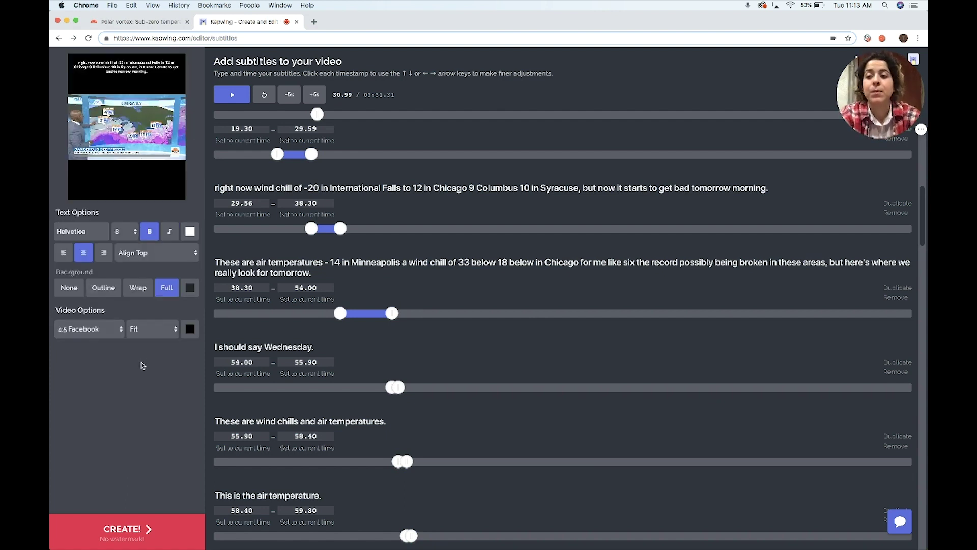
left_click(156, 339)
left_click(157, 341)
left_click(150, 328)
left_click(149, 324)
left_click(149, 326)
left_click(149, 319)
left_click(104, 329)
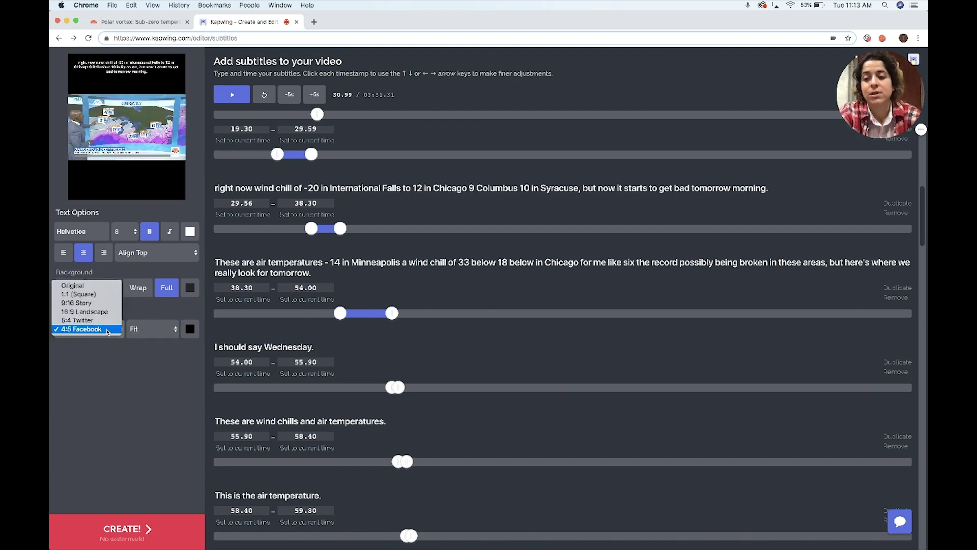
left_click(97, 286)
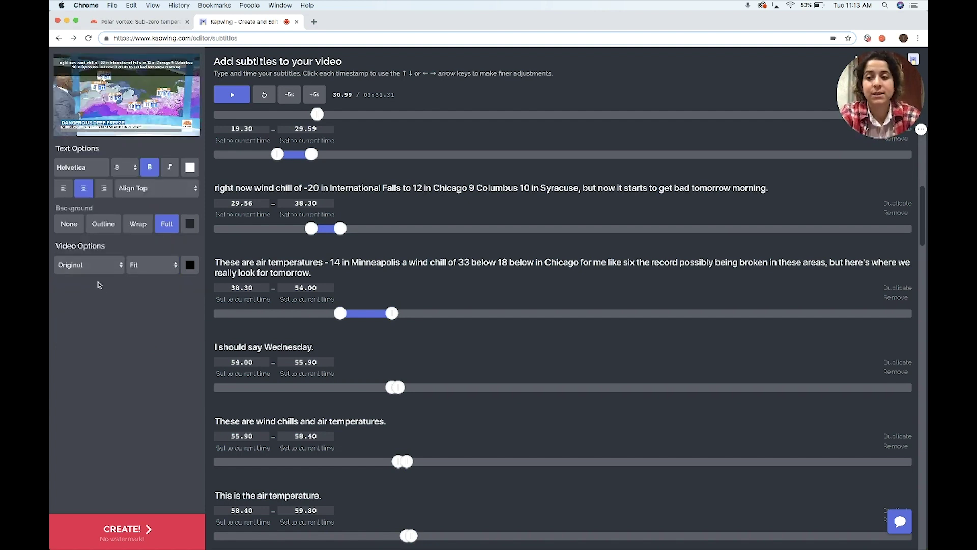
left_click(93, 270)
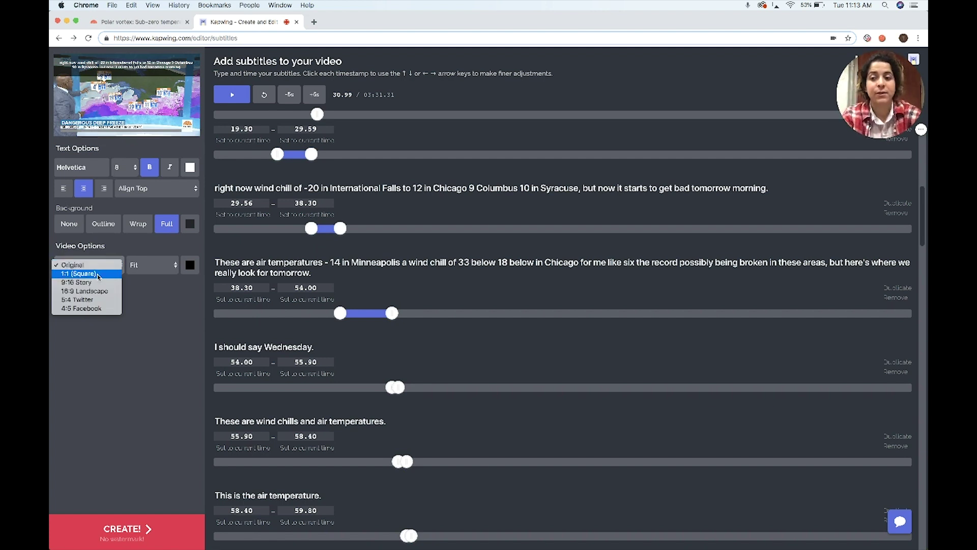
left_click(97, 273)
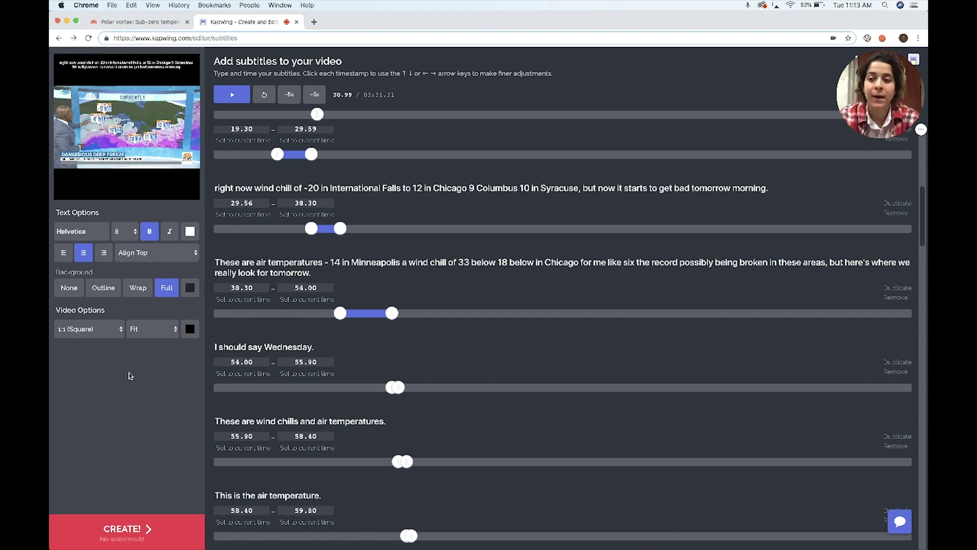
left_click(102, 330)
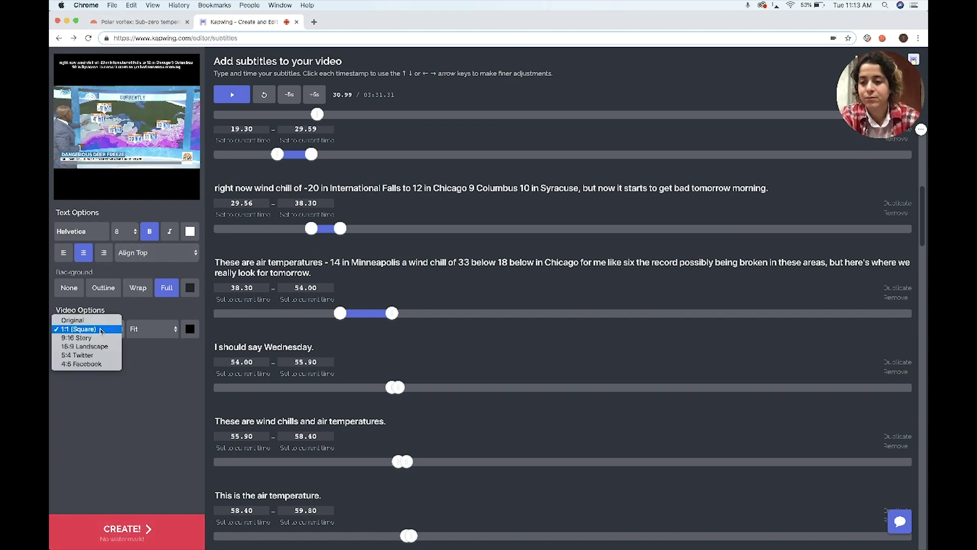
left_click(73, 320)
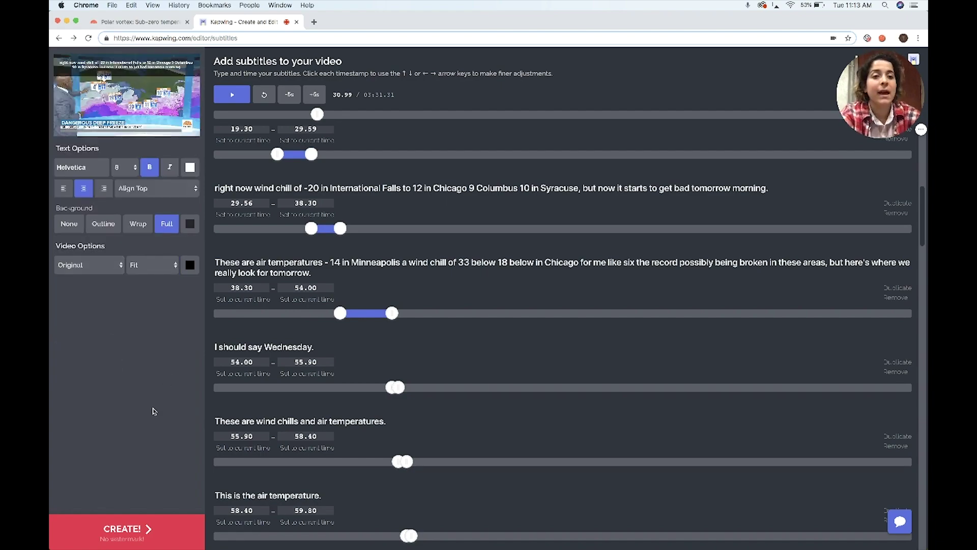
Step: Render the subtitled video with CREATE and reload the processing page until 'Your video is ready!' appears
scroll(268, 437, "down", 20)
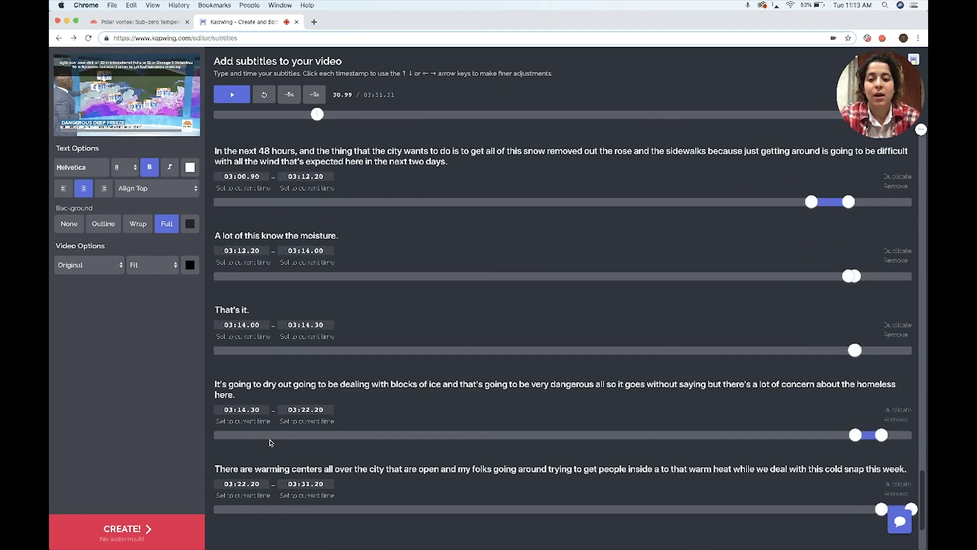
scroll(378, 300, "up", 7)
scroll(378, 303, "down", 4)
scroll(379, 303, "down", 1)
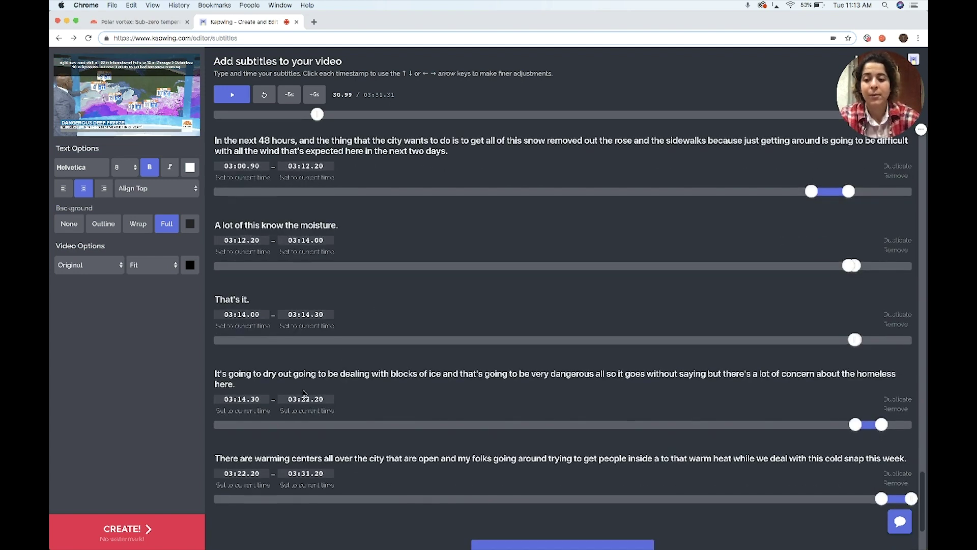
scroll(304, 394, "down", 2)
left_click(127, 530)
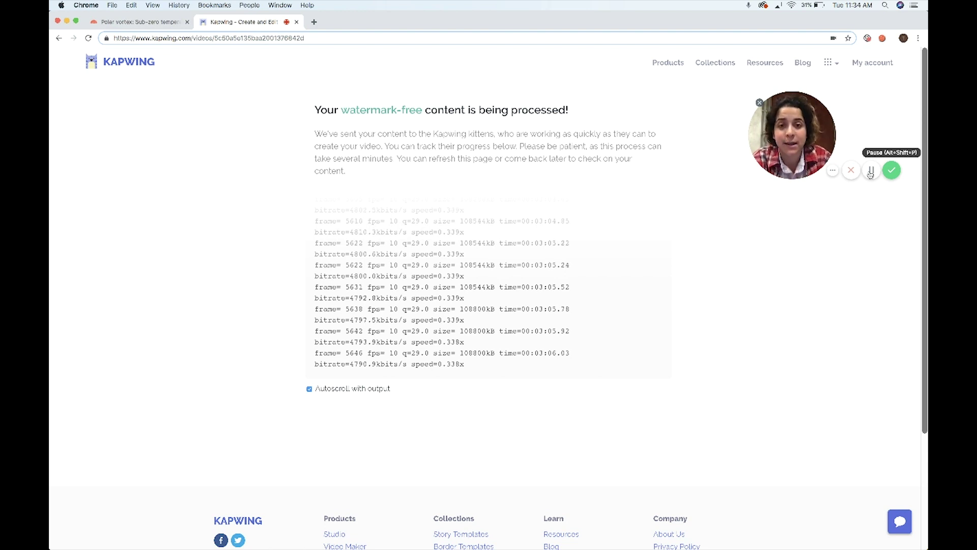
triple_click(261, 34)
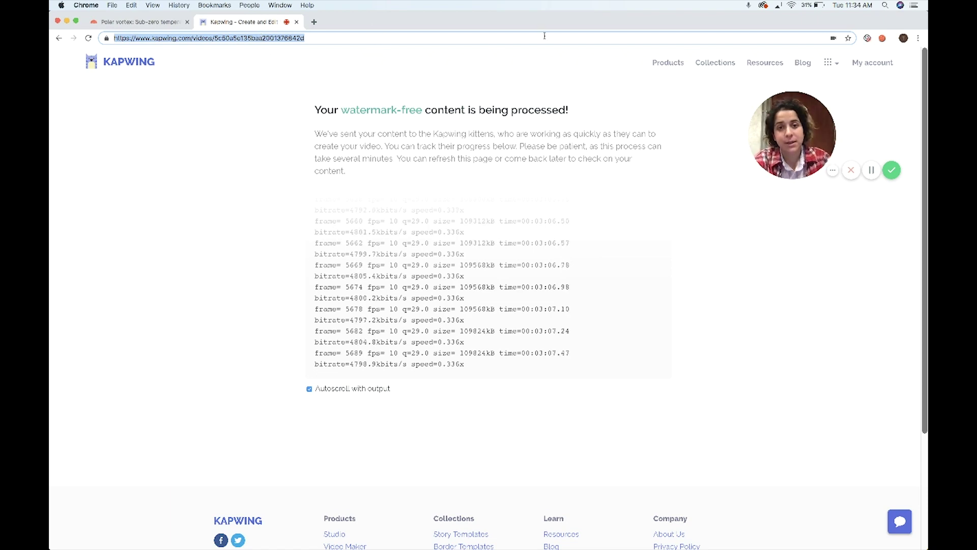
key("Return")
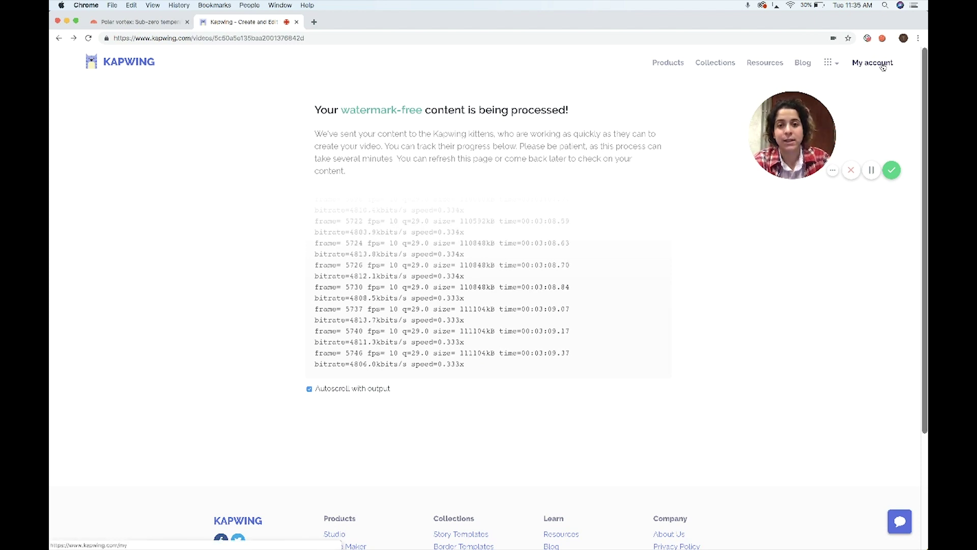
left_click(872, 171)
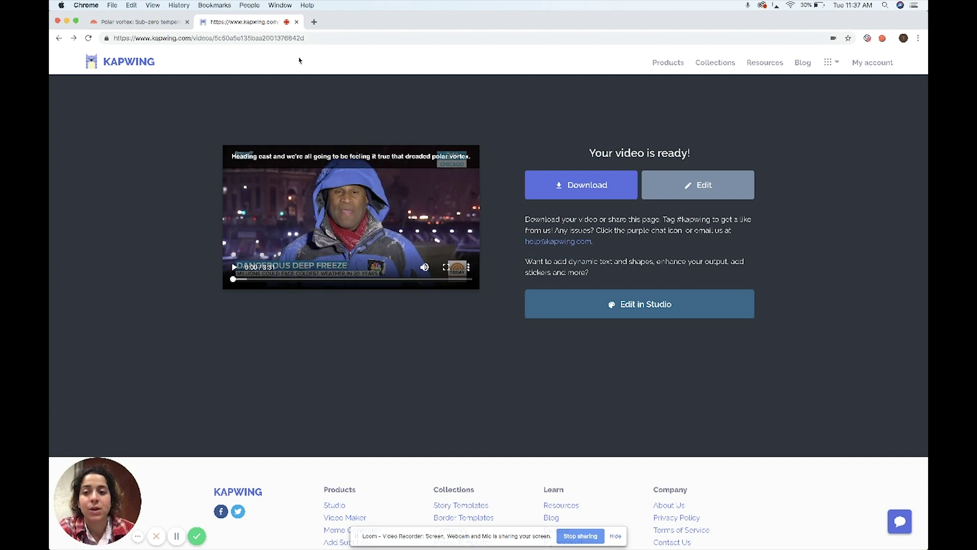
left_click(234, 268)
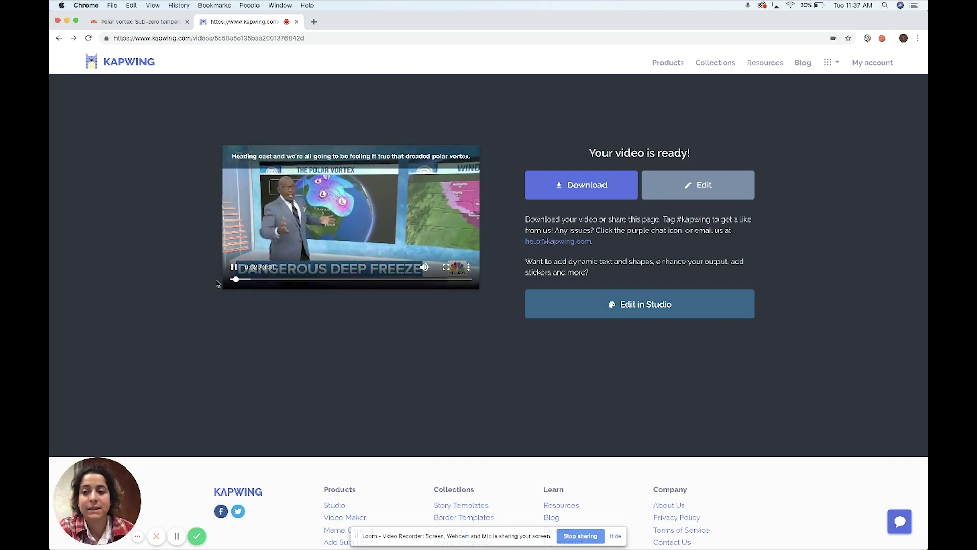
key("space")
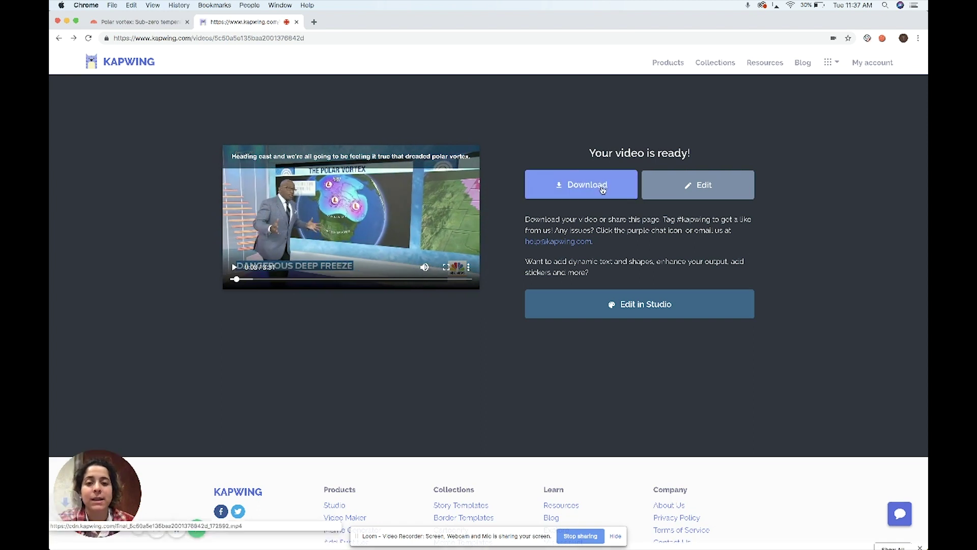